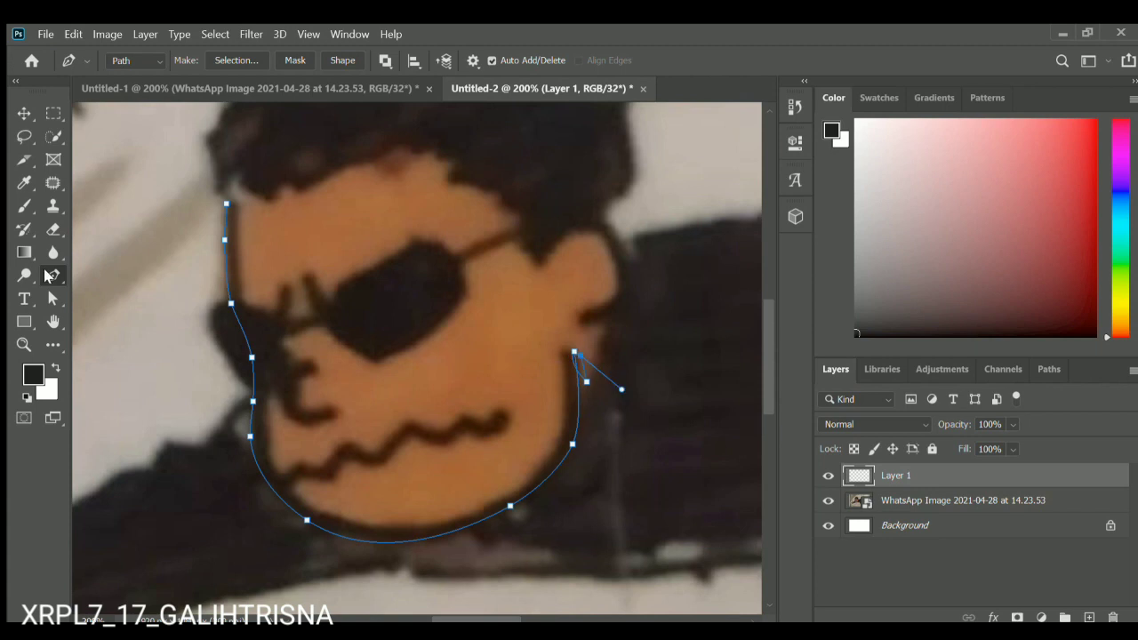
Switch to the Curvature Pen tool and start the inner edge of the face outline at the jaw end below the ear.
{"action": "right_click", "coordinate": [46, 273]}
{"action": "left_click", "coordinate": [116, 332]}
{"action": "left_click", "coordinate": [613, 397]}
{"action": "right_click", "coordinate": [51, 275]}
{"action": "left_click", "coordinate": [149, 316]}
{"action": "key", "text": "p"}
{"action": "key", "text": "shift+p"}
{"action": "left_click", "coordinate": [561, 353]}
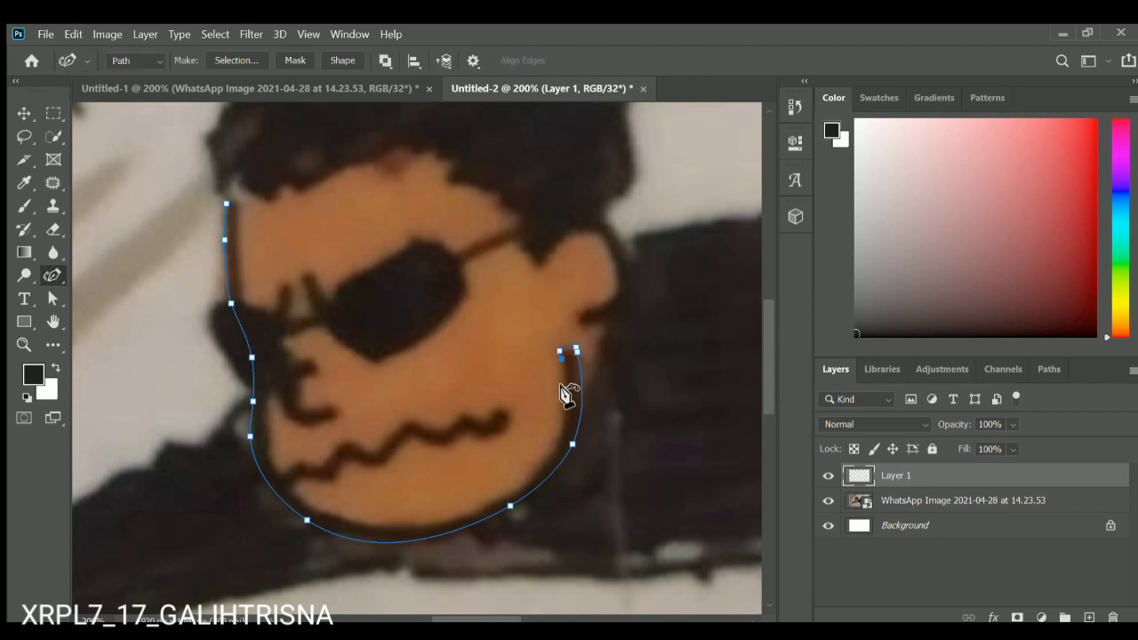
Trace the inner edge around the chin up to the forehead, close the face outline path and fill it with black.
{"action": "left_click", "coordinate": [563, 432]}
{"action": "left_click", "coordinate": [366, 525]}
{"action": "left_click", "coordinate": [316, 508]}
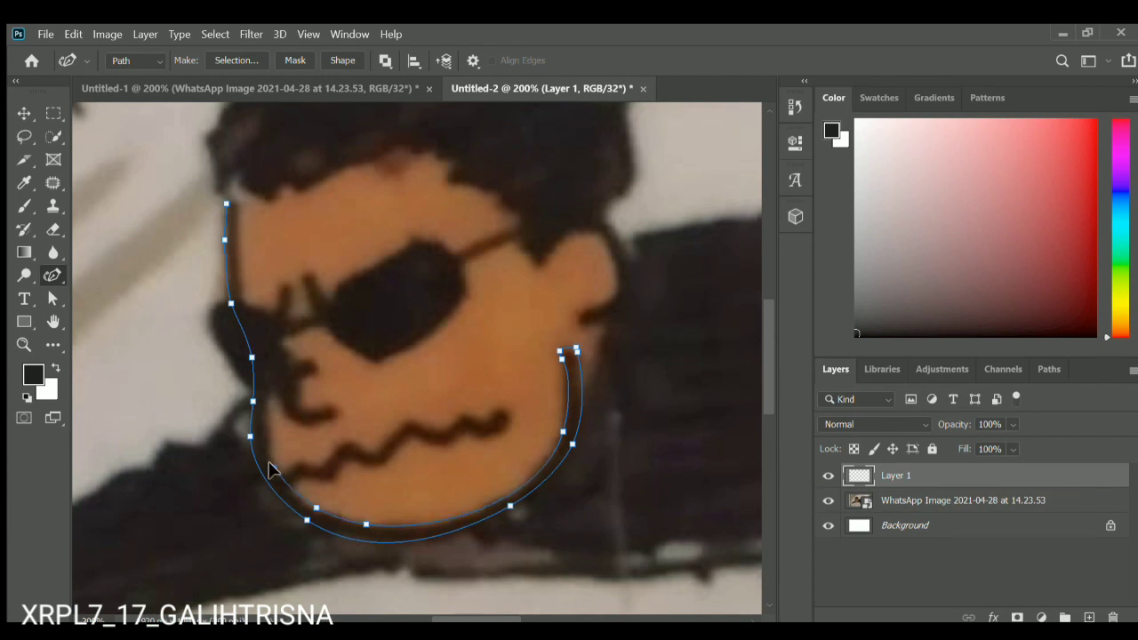
{"action": "left_click", "coordinate": [226, 205]}
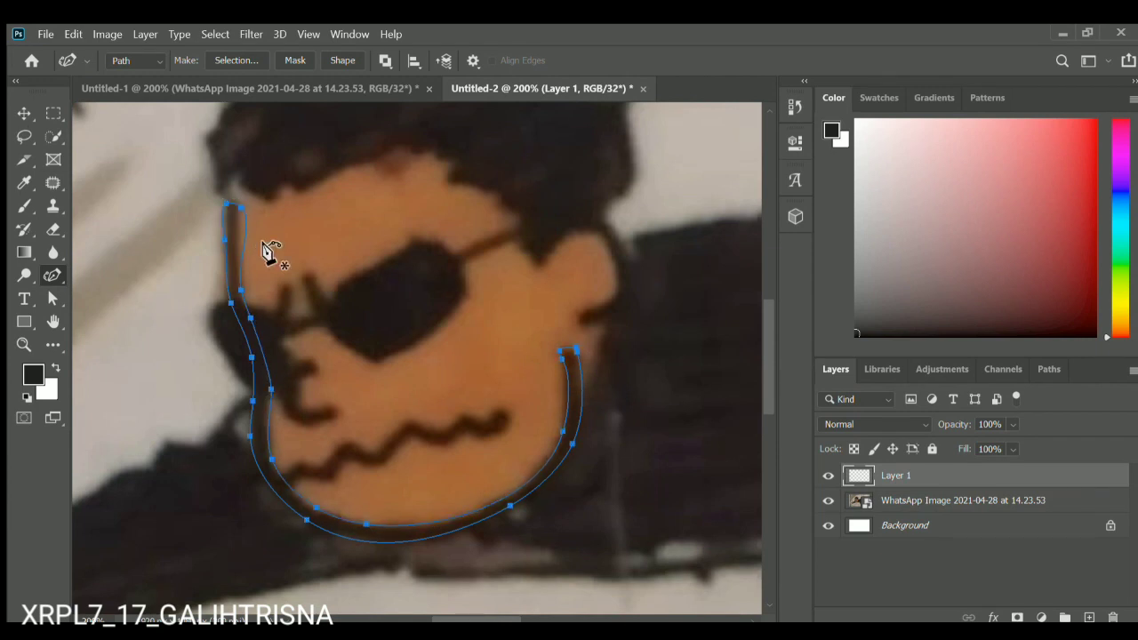
{"action": "key", "text": "ctrl+Return"}
{"action": "key", "text": "alt+BackSpace"}
{"action": "key", "text": "ctrl+d"}
Trace the lower edge of the wavy mouth with the Curvature Pen and round its end at the jaw outline.
{"action": "left_click", "coordinate": [507, 418]}
{"action": "left_click", "coordinate": [501, 434]}
{"action": "left_click", "coordinate": [466, 432]}
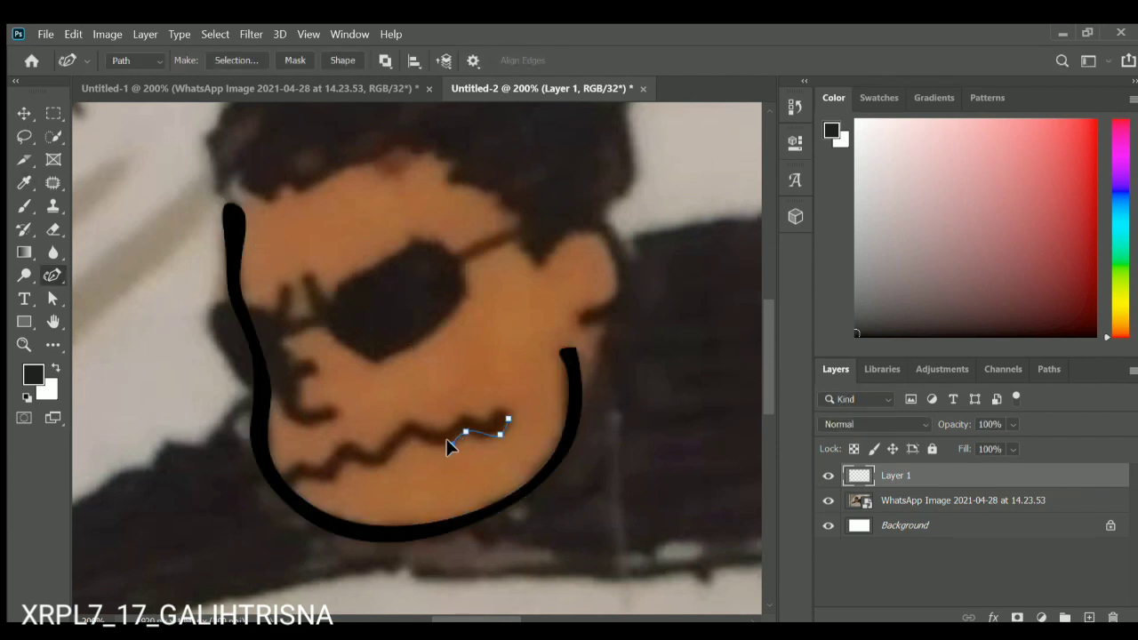
{"action": "left_click", "coordinate": [289, 491]}
{"action": "left_click", "coordinate": [276, 477]}
{"action": "left_click", "coordinate": [303, 476]}
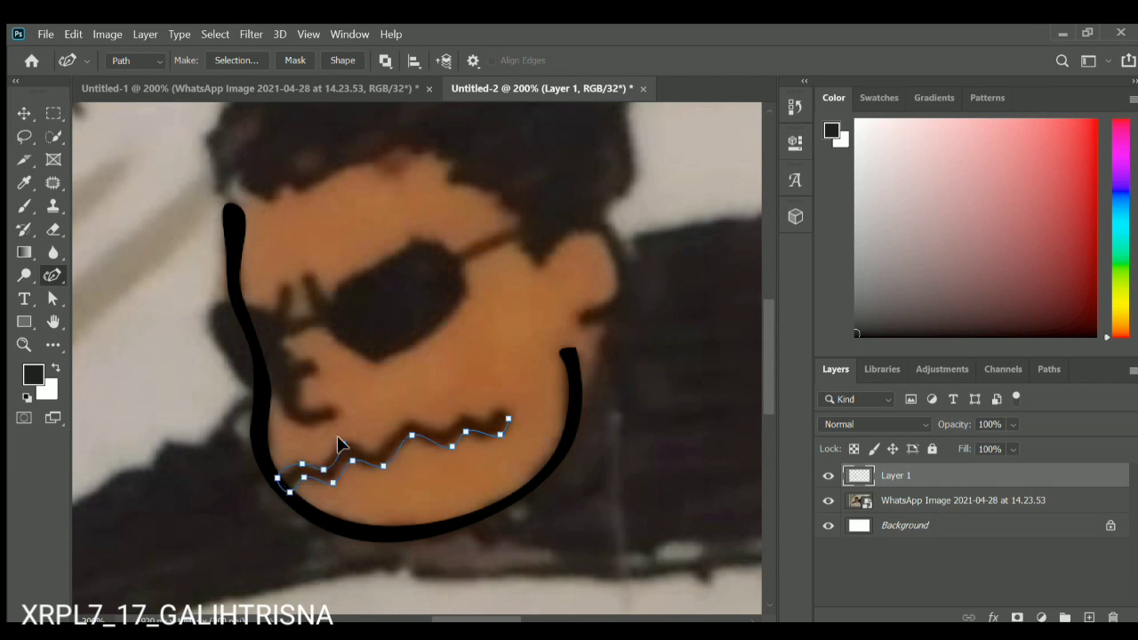
Trace the upper edge of the mouth back to its start, close the path and fill it with black.
{"action": "left_click", "coordinate": [343, 442]}
{"action": "left_click", "coordinate": [402, 417]}
{"action": "left_click", "coordinate": [438, 430]}
{"action": "left_click", "coordinate": [464, 411]}
{"action": "left_click", "coordinate": [484, 417]}
{"action": "left_click", "coordinate": [503, 414]}
{"action": "key", "text": "ctrl+Return"}
{"action": "key", "text": "alt+BackSpace"}
{"action": "key", "text": "ctrl+d"}
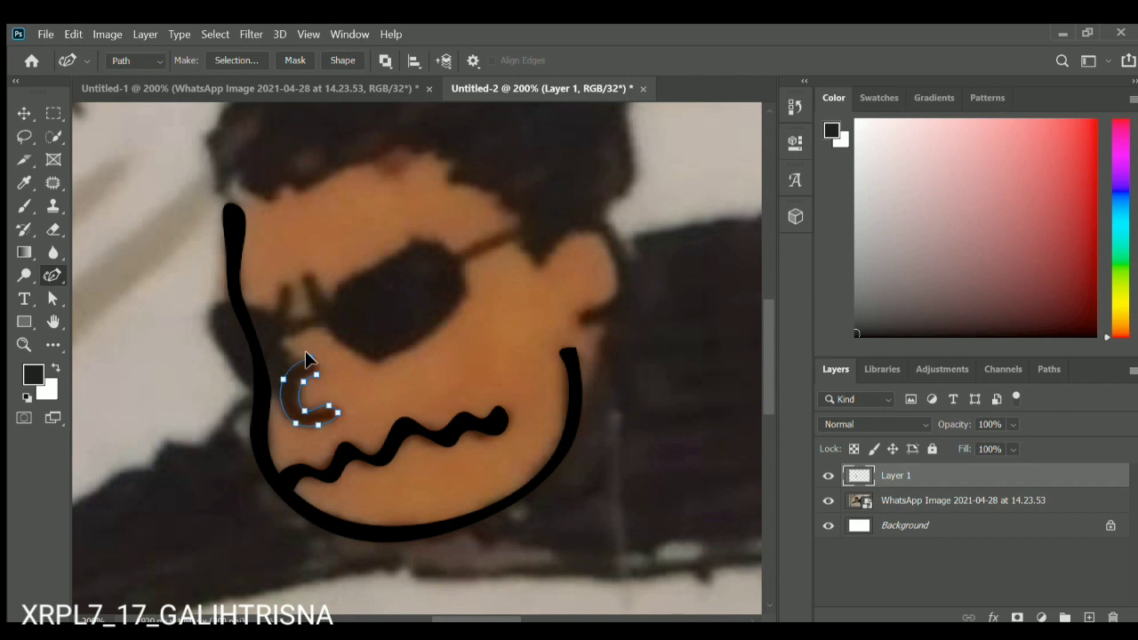
Fill the traced C-shaped nose with black.
{"action": "key", "text": "alt+BackSpace"}
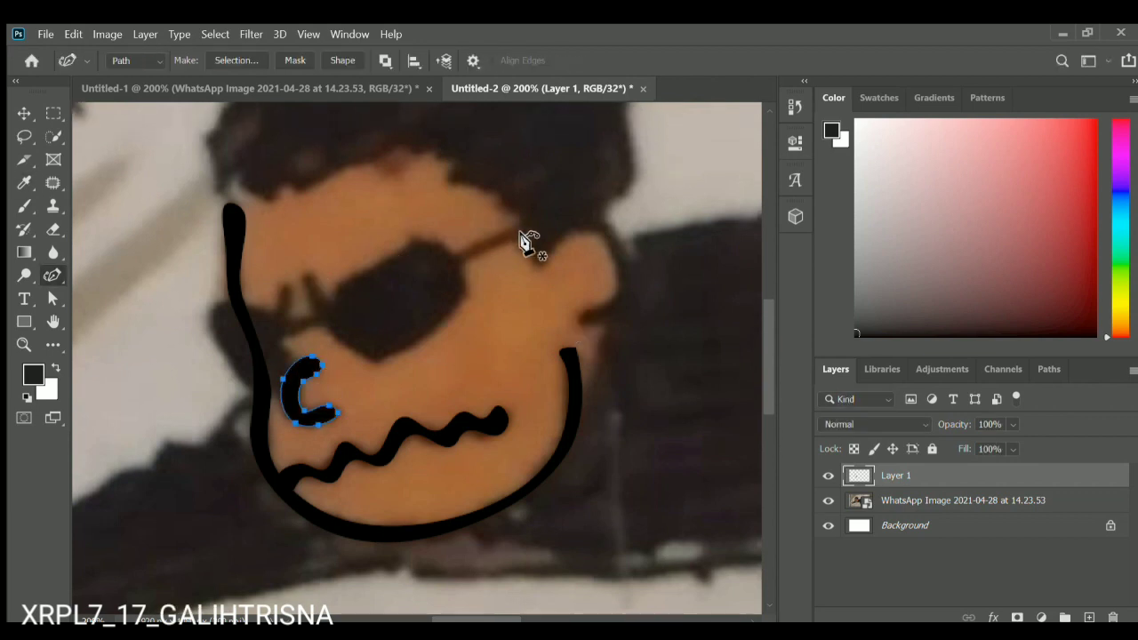
Trace the large sunglasses lens and its temple arm as one closed path and fill it with black.
{"action": "left_click", "coordinate": [528, 236]}
{"action": "left_click", "coordinate": [506, 242]}
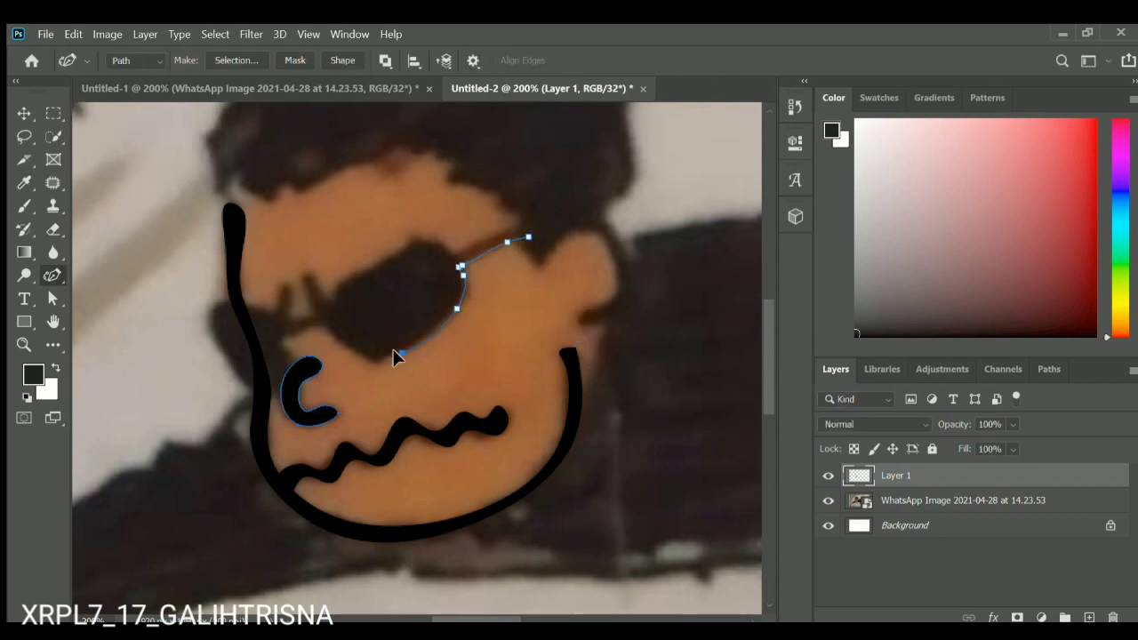
{"action": "key", "text": "ctrl+z"}
{"action": "left_click", "coordinate": [341, 282]}
{"action": "left_click", "coordinate": [453, 252]}
{"action": "left_click", "coordinate": [529, 237]}
{"action": "right_click", "coordinate": [524, 235]}
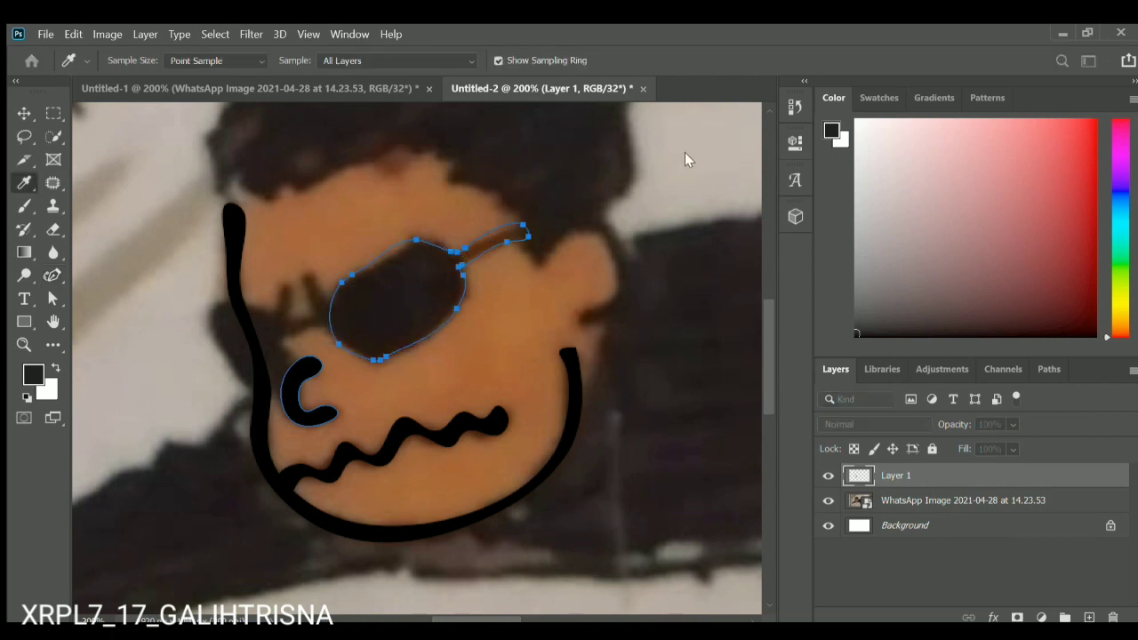
{"action": "left_click", "coordinate": [686, 155]}
{"action": "key", "text": "Delete"}
Trace the small sunglasses lens together with the bridge and brow lines, and fill the shape with black.
{"action": "left_click", "coordinate": [279, 285]}
{"action": "left_click", "coordinate": [277, 301]}
{"action": "left_click", "coordinate": [271, 312]}
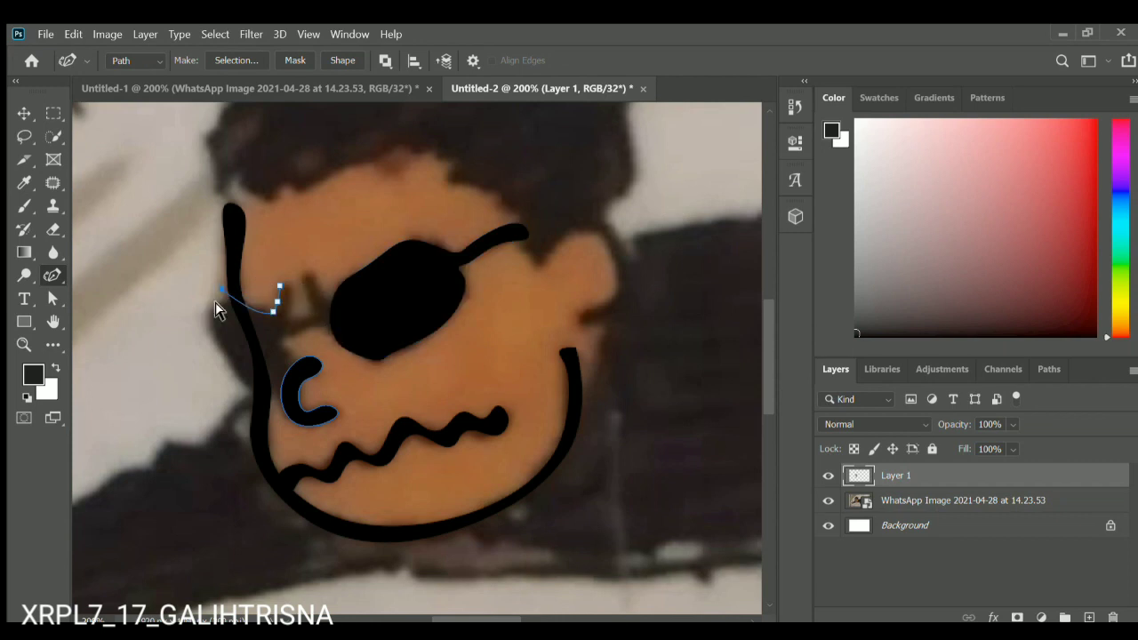
{"action": "left_click", "coordinate": [231, 366]}
{"action": "left_click", "coordinate": [273, 400]}
{"action": "left_click", "coordinate": [299, 378]}
{"action": "left_click", "coordinate": [281, 343]}
{"action": "left_click", "coordinate": [289, 334]}
{"action": "left_click", "coordinate": [333, 305]}
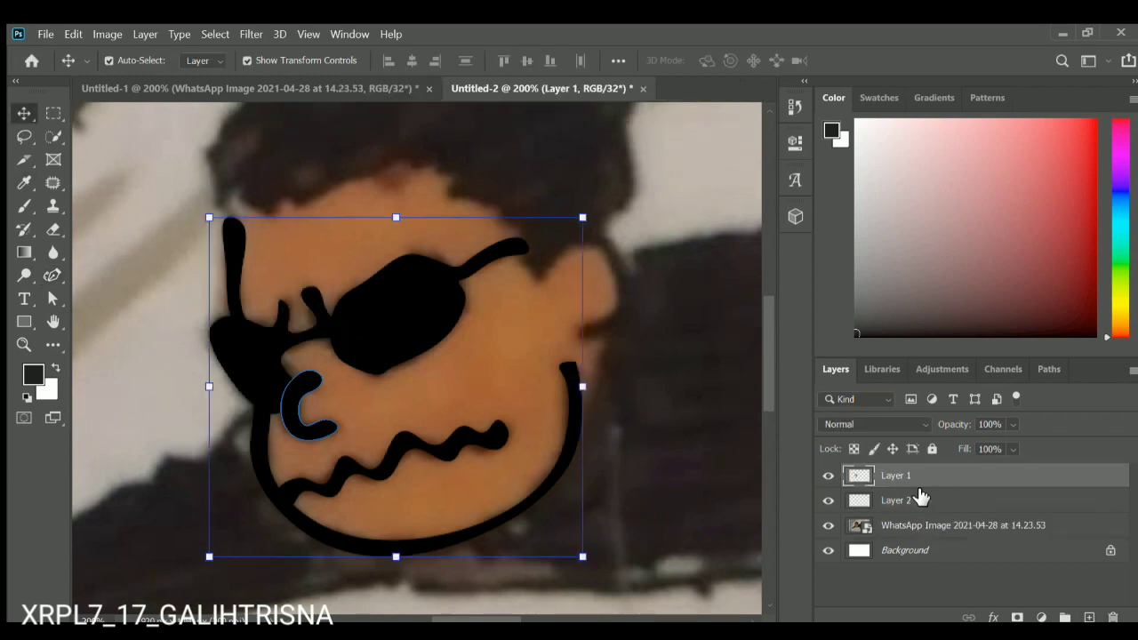
On Layer 2, trace the jagged hairline with the Curvature Pen from the forehead to the sideburn.
{"action": "left_click", "coordinate": [920, 500]}
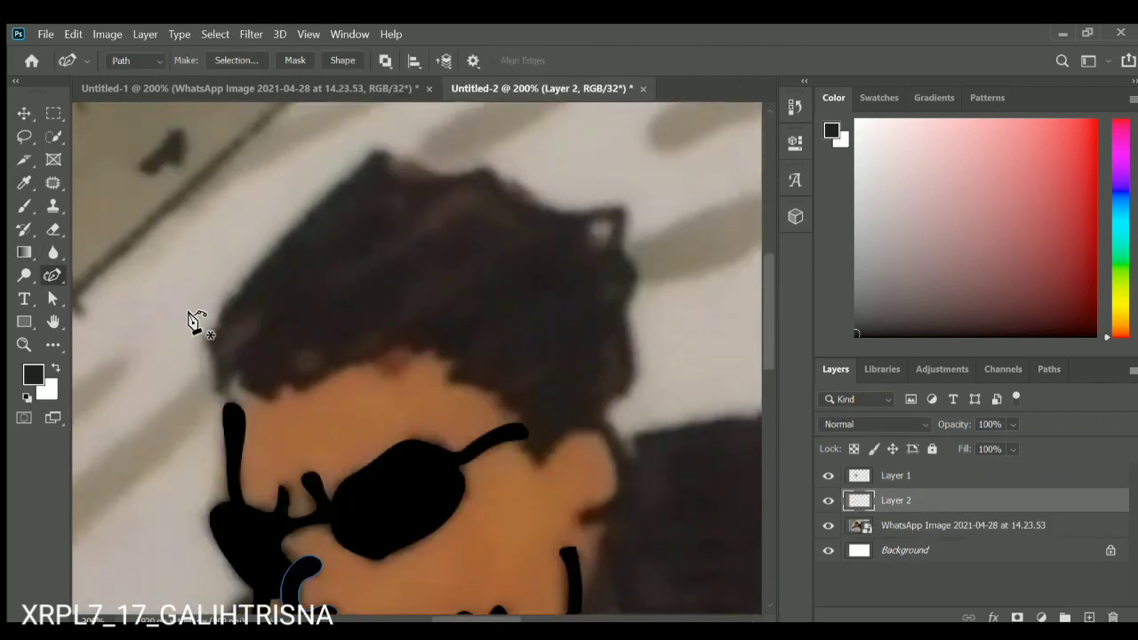
{"action": "left_click", "coordinate": [207, 356]}
{"action": "left_click", "coordinate": [214, 380]}
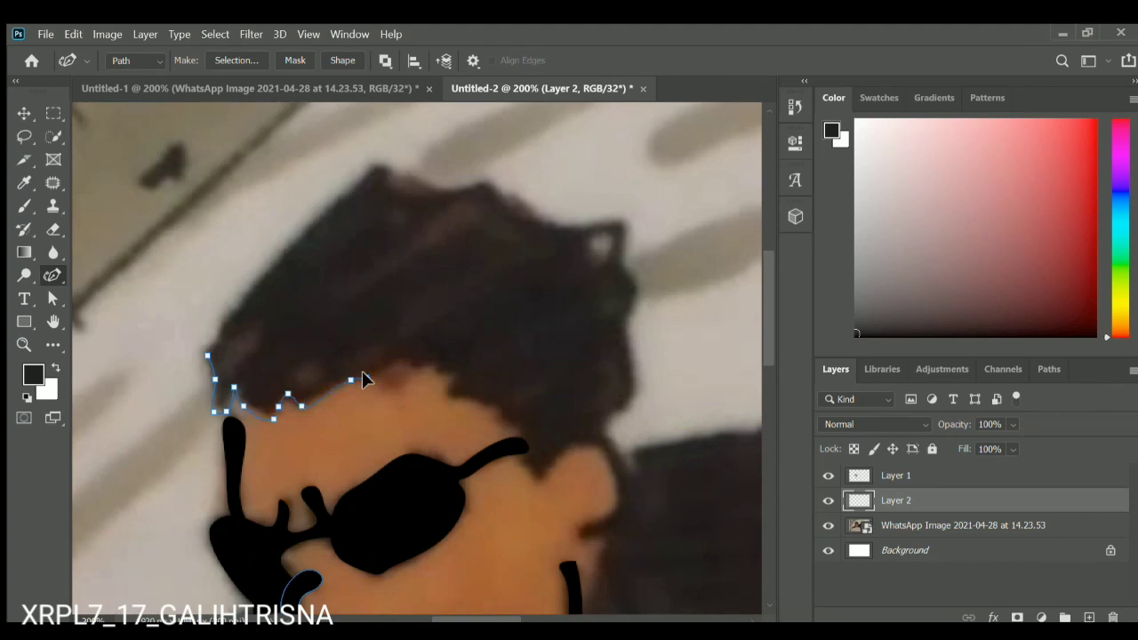
{"action": "mouse_move", "coordinate": [362, 380]}
{"action": "left_mouse_down"}
{"action": "mouse_move", "coordinate": [409, 363]}
{"action": "mouse_move", "coordinate": [449, 374]}
{"action": "mouse_move", "coordinate": [516, 435]}
{"action": "left_mouse_up"}
{"action": "left_click", "coordinate": [543, 478]}
{"action": "left_click", "coordinate": [544, 487]}
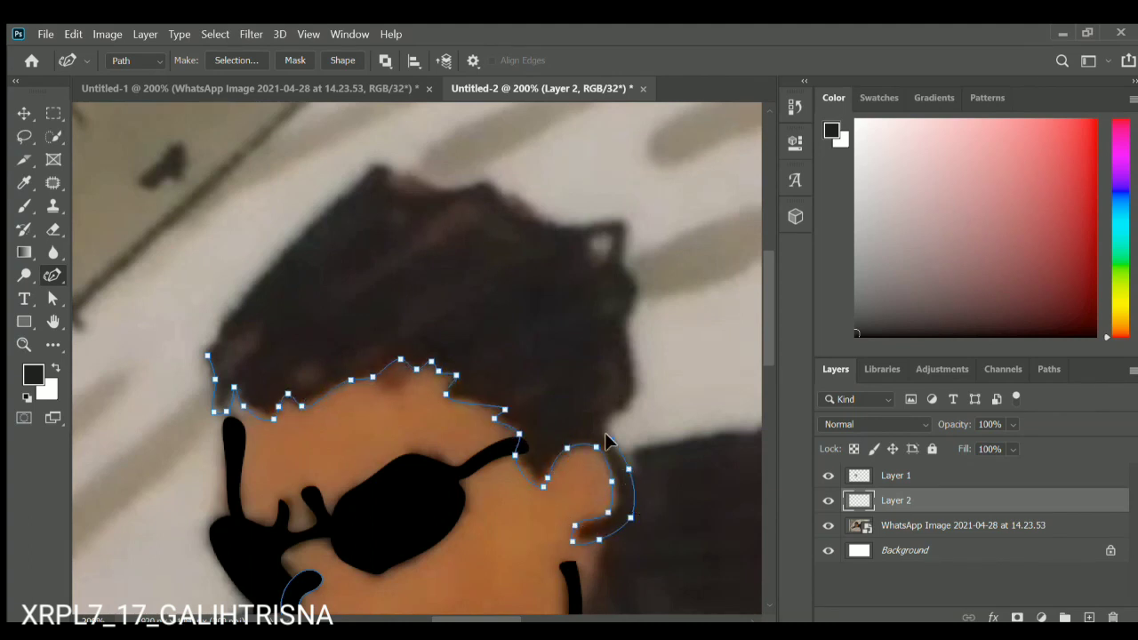
Continue the hair path from behind the ear up the back of the head and over the top to the forehead.
{"action": "left_click", "coordinate": [604, 422]}
{"action": "left_click", "coordinate": [630, 407]}
{"action": "left_click", "coordinate": [623, 326]}
{"action": "left_click", "coordinate": [640, 287]}
{"action": "left_click", "coordinate": [621, 262]}
{"action": "left_click", "coordinate": [626, 225]}
{"action": "left_click", "coordinate": [562, 228]}
{"action": "left_click", "coordinate": [513, 193]}
{"action": "left_click", "coordinate": [382, 167]}
{"action": "left_click", "coordinate": [359, 182]}
{"action": "left_click", "coordinate": [270, 271]}
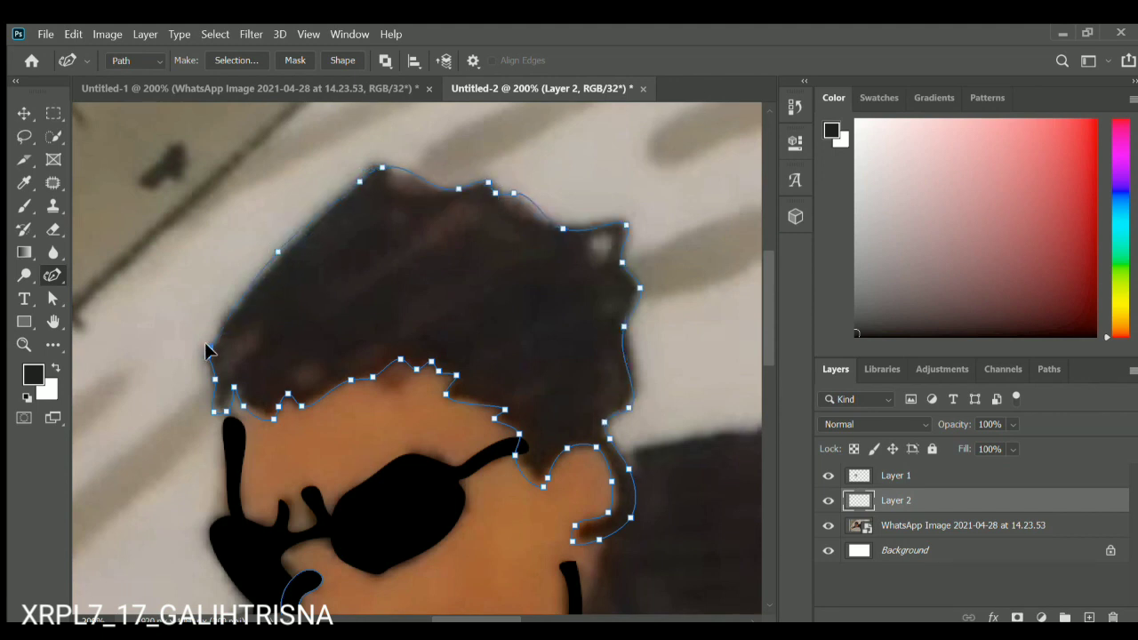
Close the hair and ear outline path and fill it with black.
{"action": "left_click", "coordinate": [215, 379]}
{"action": "right_click", "coordinate": [364, 382]}
{"action": "left_click", "coordinate": [691, 155]}
{"action": "key", "text": "v"}
Add a new layer directly above the WhatsApp photo layer.
{"action": "left_click", "coordinate": [684, 384]}
{"action": "scroll", "coordinate": [685, 384], "scroll_direction": "down", "scroll_amount": 4}
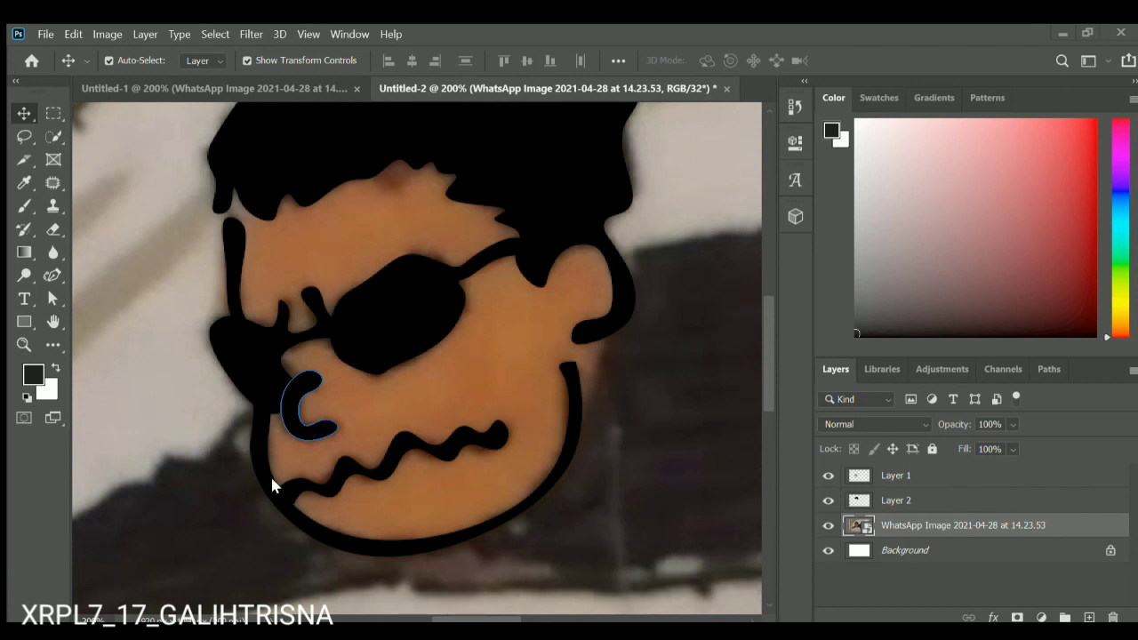
{"action": "scroll", "coordinate": [273, 485], "scroll_direction": "up", "scroll_amount": 3}
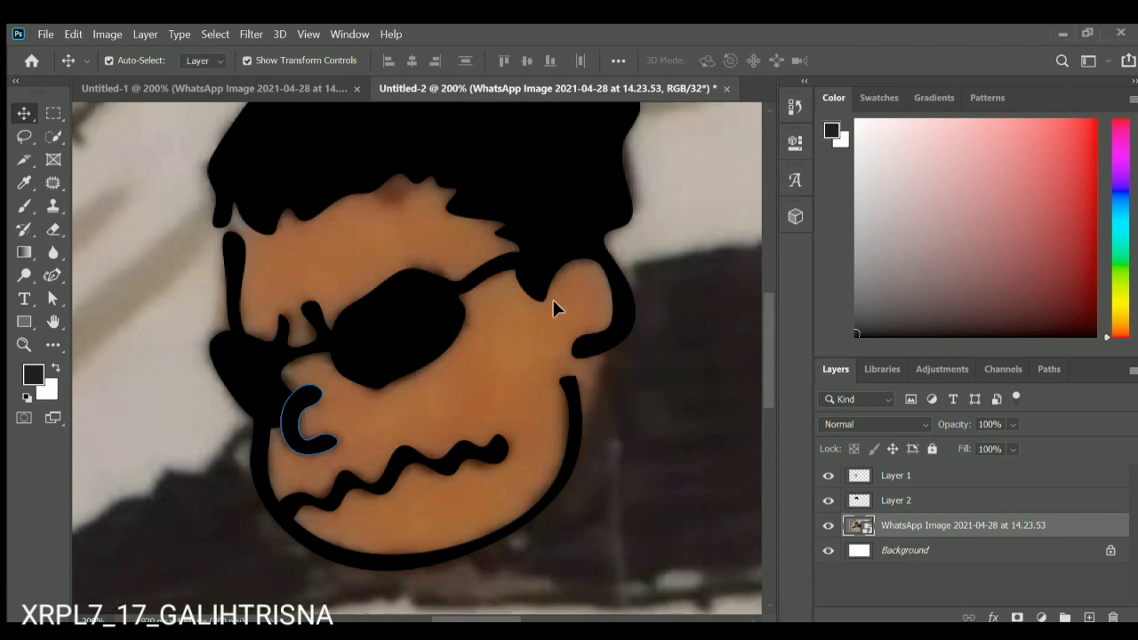
{"action": "key", "text": "ctrl+shift+alt+n"}
{"action": "scroll", "coordinate": [625, 345], "scroll_direction": "down", "scroll_amount": 2}
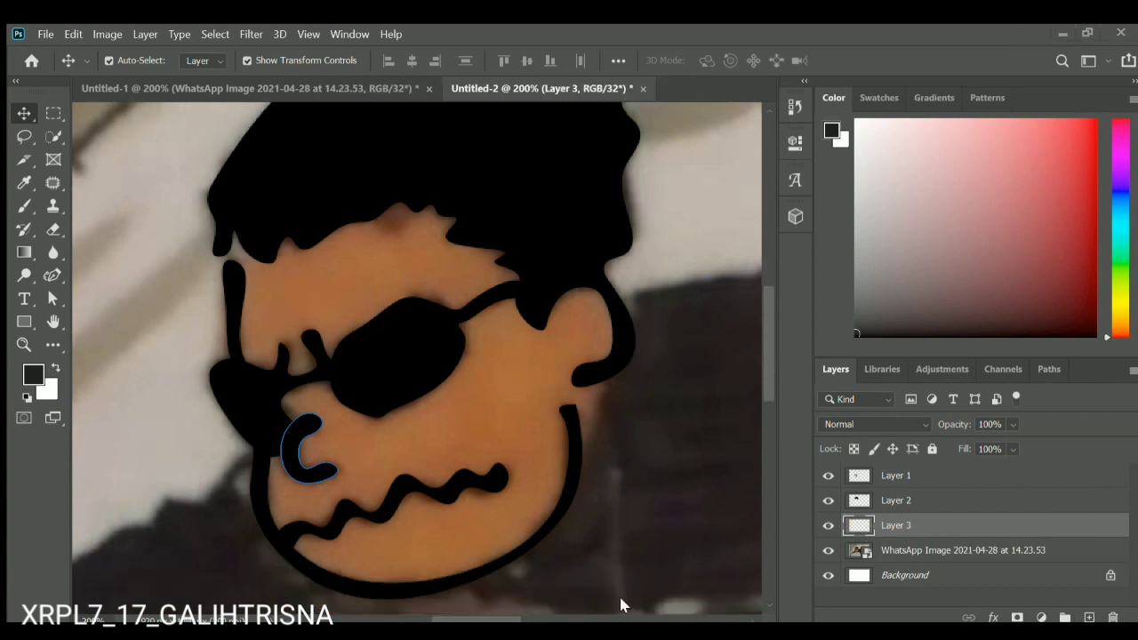
Trace the inner contour and finger crease of the outstretched hand with the Curvature Pen up to the sleeve.
{"action": "scroll", "coordinate": [653, 505], "scroll_direction": "right", "scroll_amount": 5}
{"action": "left_click", "coordinate": [488, 332]}
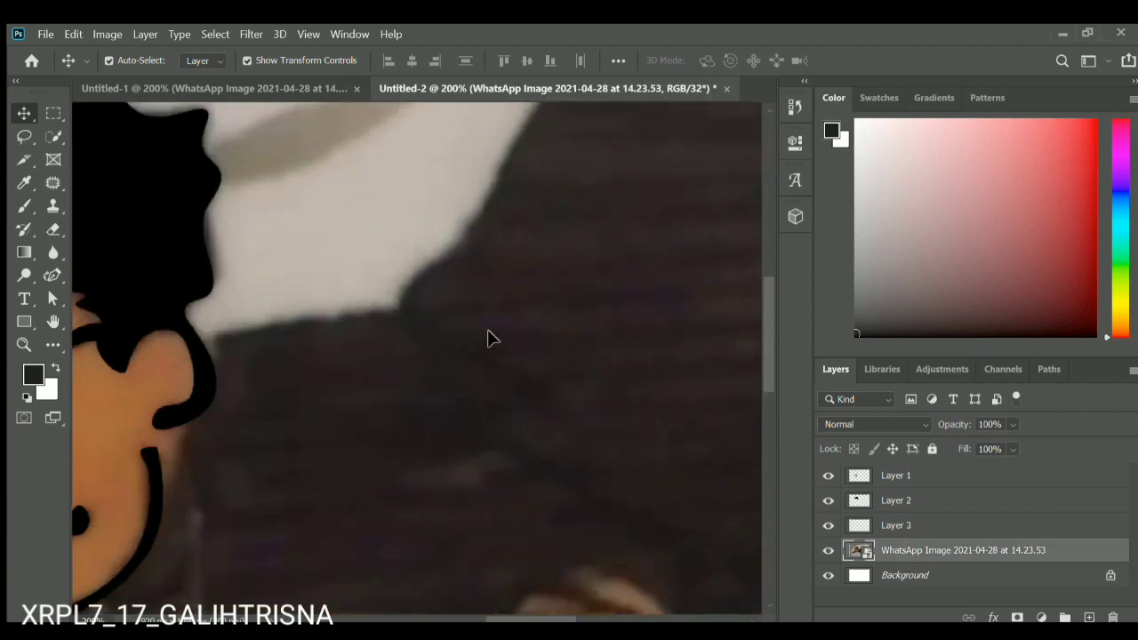
{"action": "scroll", "coordinate": [488, 333], "scroll_direction": "left", "scroll_amount": 10}
{"action": "key", "text": "p"}
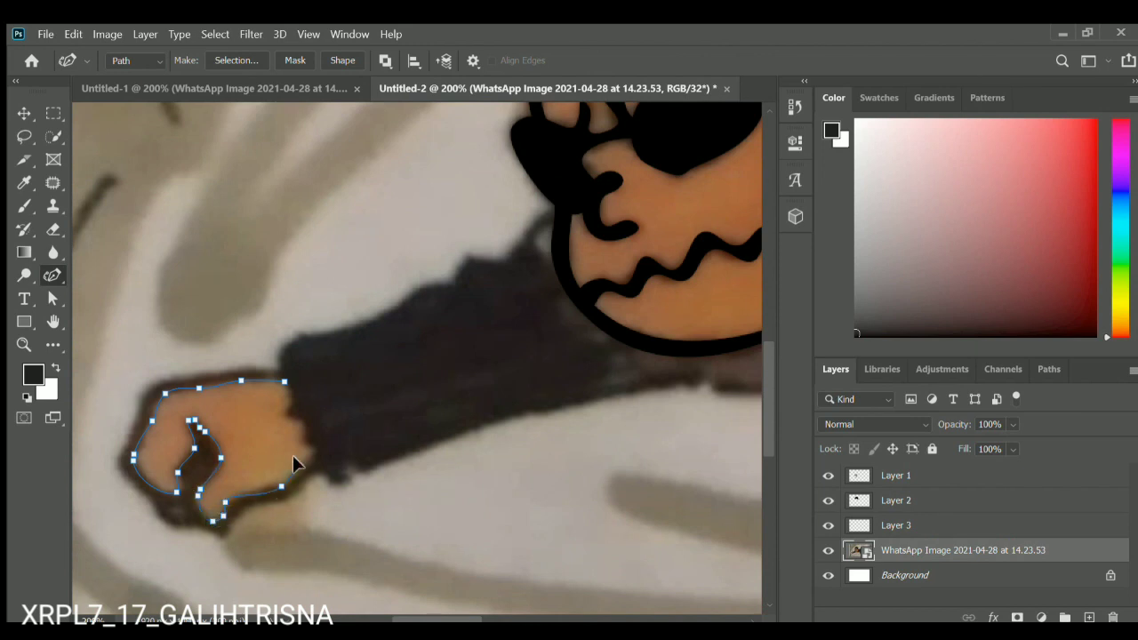
{"action": "left_click", "coordinate": [325, 446]}
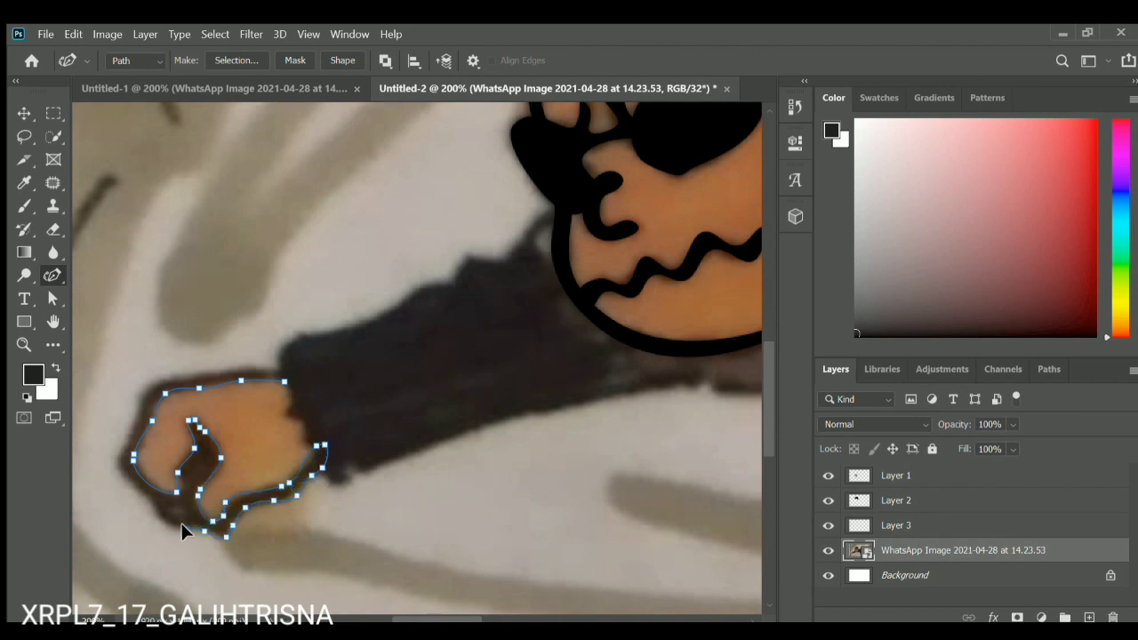
Trace the outer edge of the outstretched hand, close the outline path and fill it with black.
{"action": "left_click", "coordinate": [120, 462]}
{"action": "left_click", "coordinate": [140, 401]}
{"action": "left_click", "coordinate": [162, 382]}
{"action": "left_click", "coordinate": [192, 380]}
{"action": "left_click", "coordinate": [288, 372]}
{"action": "key", "text": "alt+]"}
{"action": "key", "text": "b"}
{"action": "key", "text": "Return"}
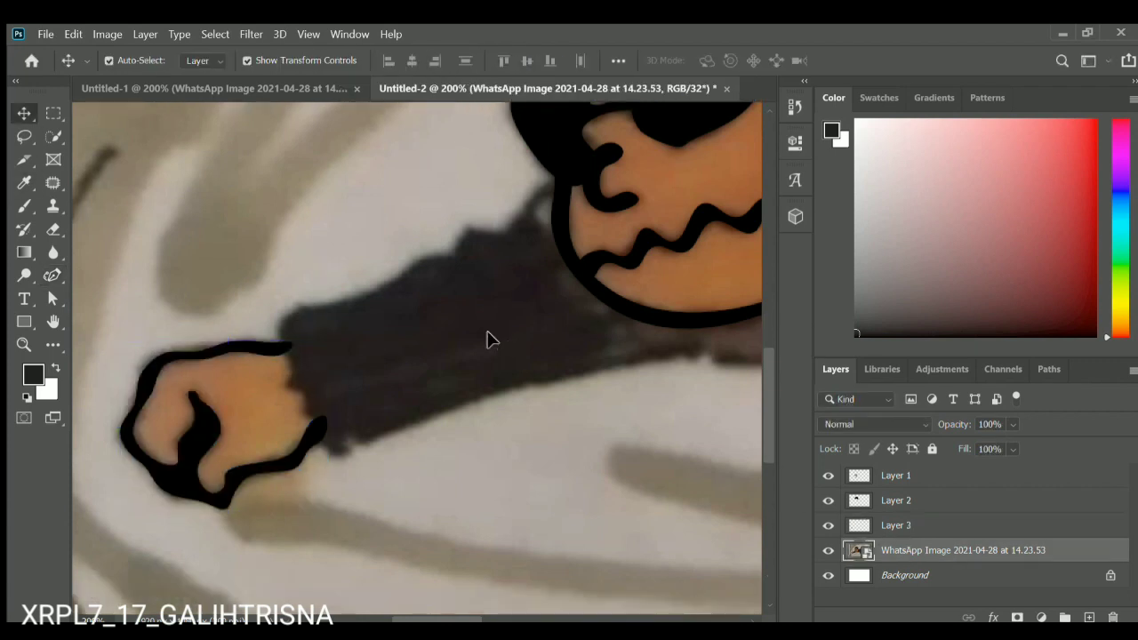
On Layer 3, trace the inner contour of the other hand's fist, including the gaps between the fingers, as a closed path.
{"action": "scroll", "coordinate": [498, 569], "scroll_direction": "right", "scroll_amount": 5}
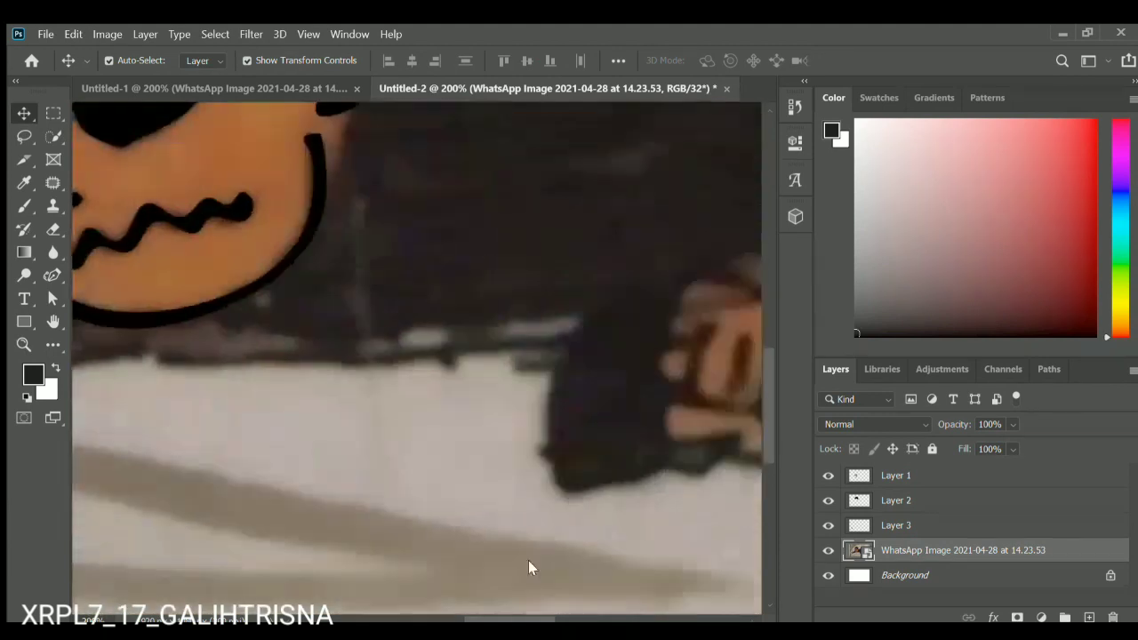
{"action": "scroll", "coordinate": [526, 566], "scroll_direction": "left", "scroll_amount": 5}
{"action": "scroll", "coordinate": [579, 432], "scroll_direction": "right", "scroll_amount": 5}
{"action": "scroll", "coordinate": [605, 595], "scroll_direction": "down", "scroll_amount": 3}
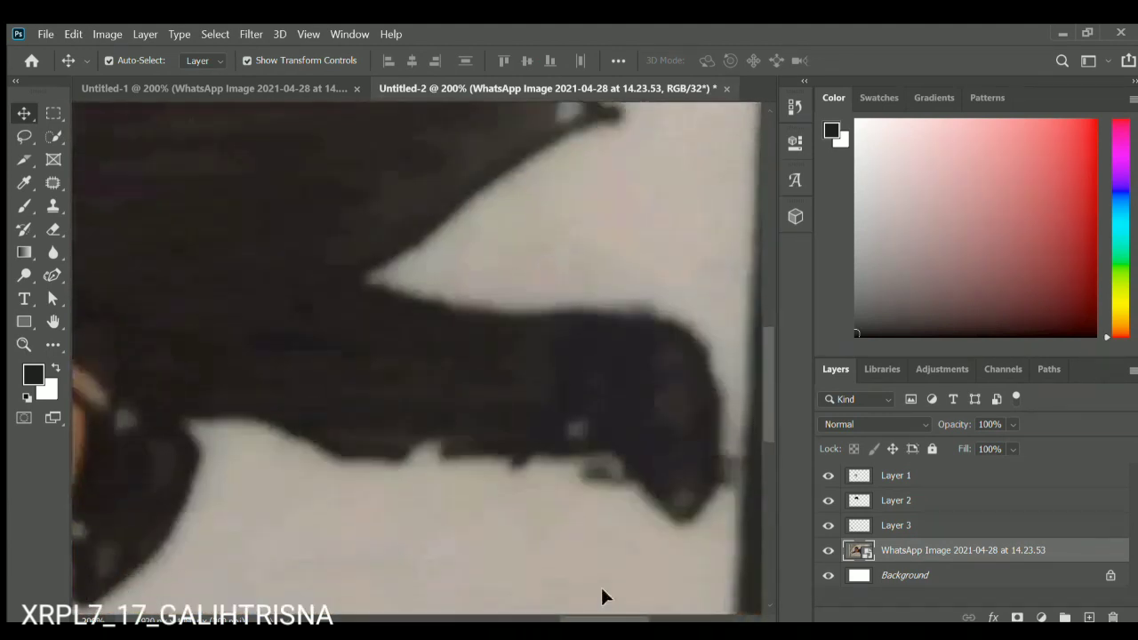
{"action": "left_click", "coordinate": [222, 378]}
{"action": "key", "text": "p"}
{"action": "left_click", "coordinate": [261, 441]}
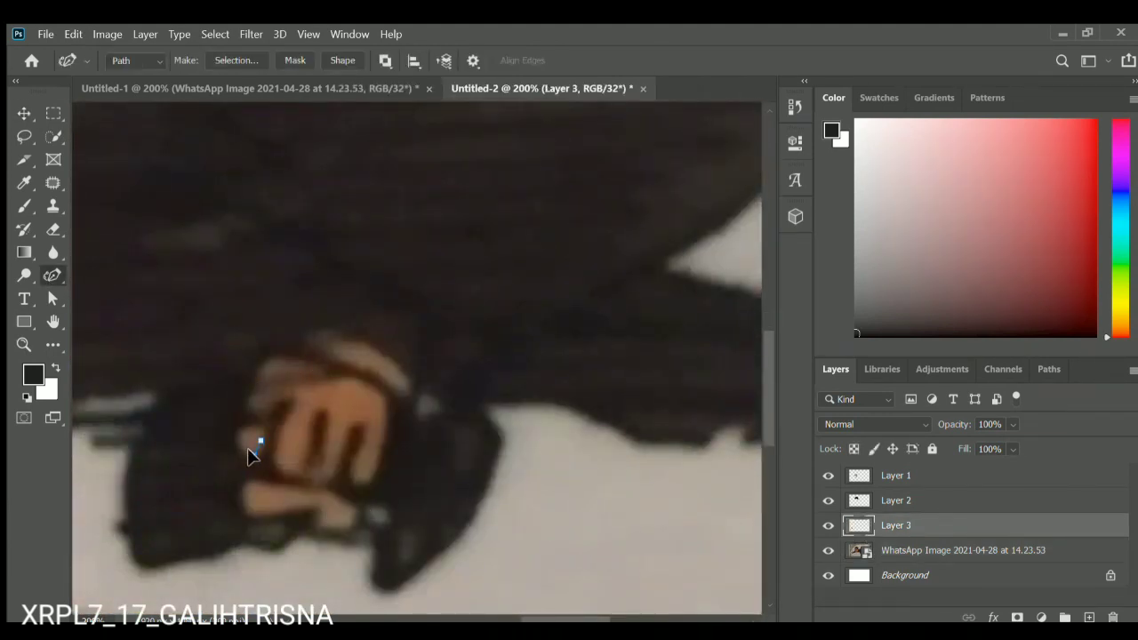
{"action": "left_click", "coordinate": [354, 453]}
{"action": "left_click", "coordinate": [339, 473]}
{"action": "left_click", "coordinate": [326, 411]}
{"action": "left_click", "coordinate": [316, 463]}
{"action": "left_click", "coordinate": [303, 417]}
{"action": "left_click", "coordinate": [292, 472]}
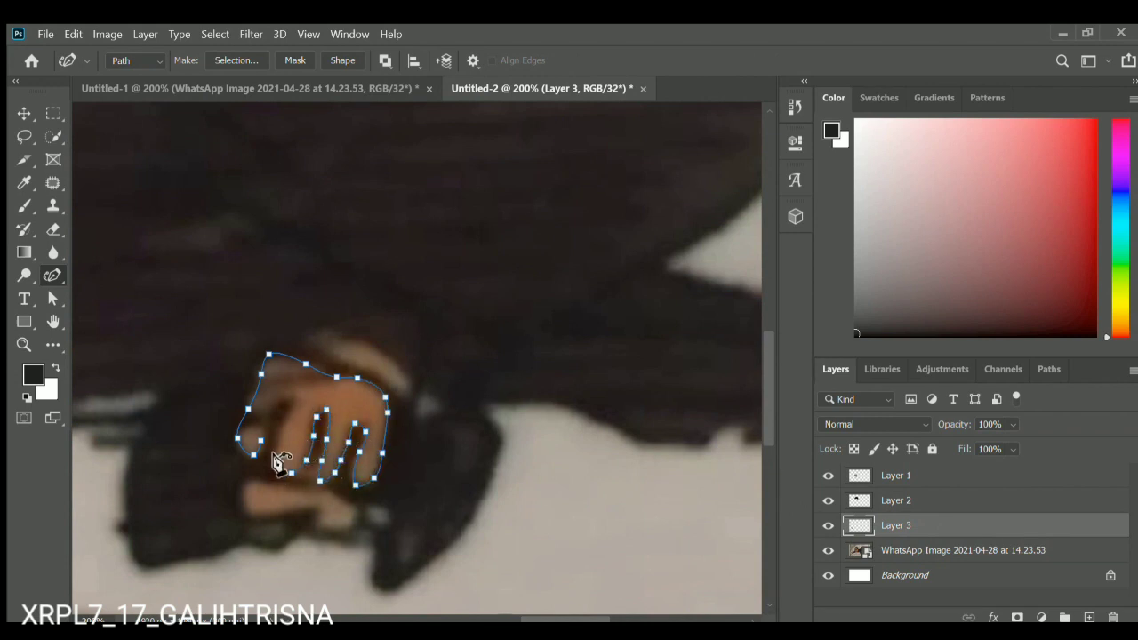
{"action": "left_click", "coordinate": [283, 408]}
{"action": "left_click", "coordinate": [274, 415]}
Discard the thumb path, trace an outer contour around the fist and fill the area between the contours with black.
{"action": "left_click", "coordinate": [250, 484]}
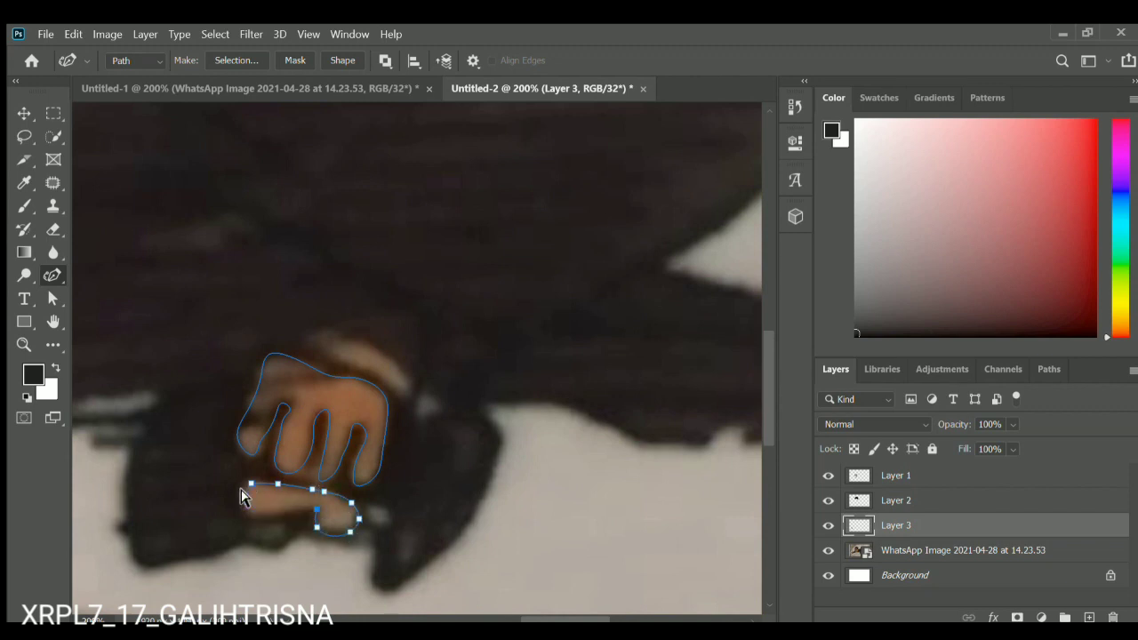
{"action": "key", "text": "Delete"}
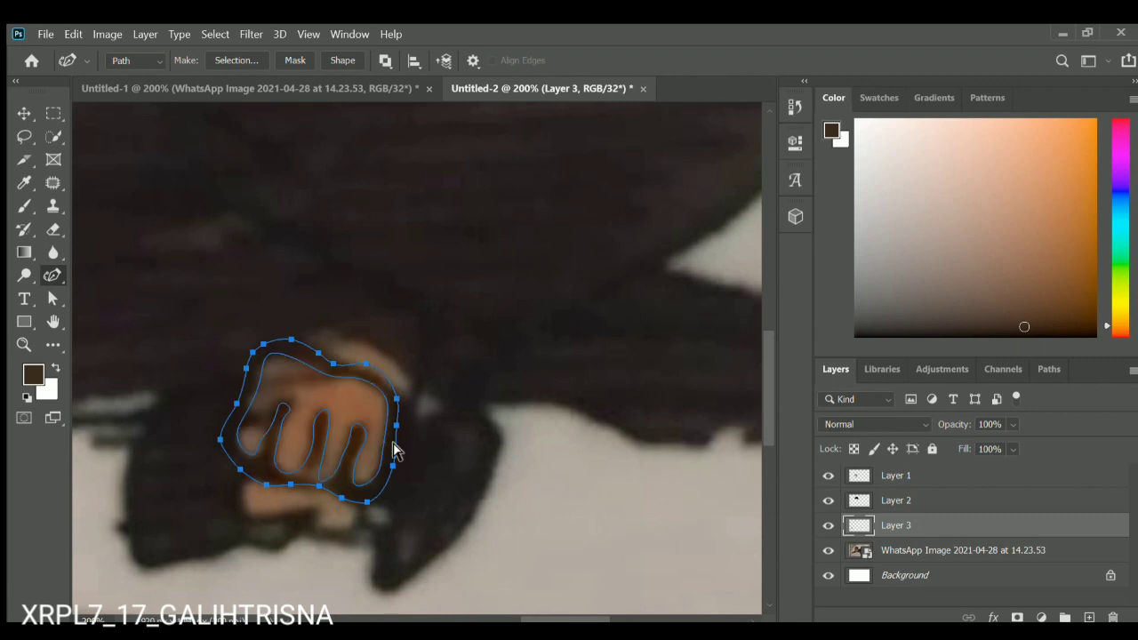
{"action": "left_click", "coordinate": [393, 466]}
{"action": "mouse_move", "coordinate": [389, 478]}
{"action": "left_mouse_down"}
{"action": "mouse_move", "coordinate": [360, 496]}
{"action": "mouse_move", "coordinate": [257, 475]}
{"action": "mouse_move", "coordinate": [232, 387]}
{"action": "mouse_move", "coordinate": [262, 355]}
{"action": "left_mouse_up"}
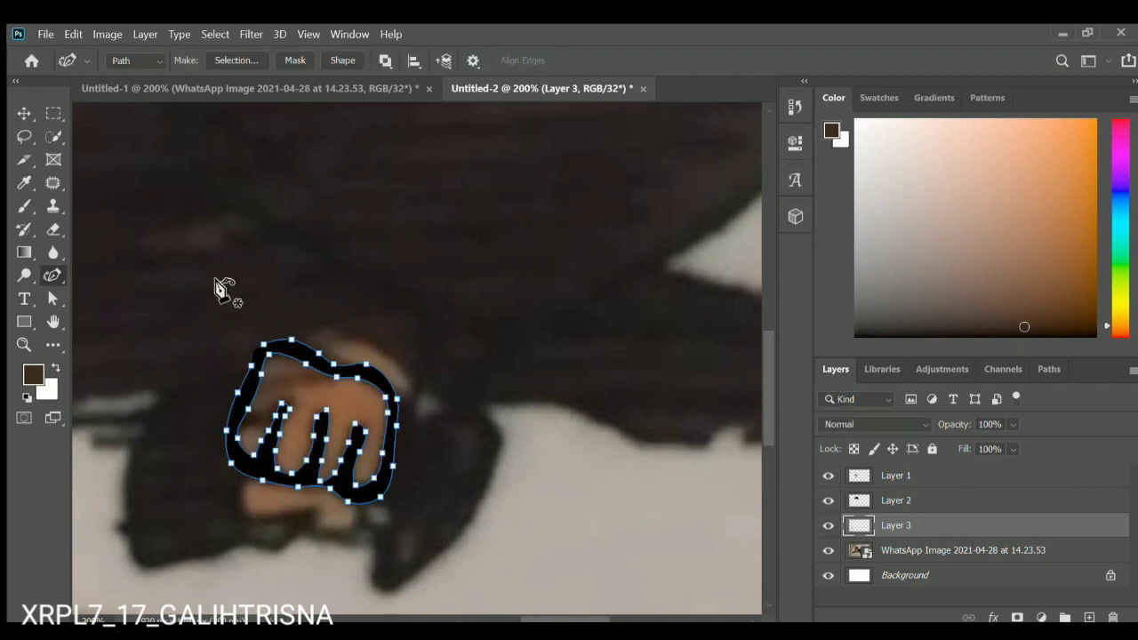
{"action": "key", "text": "Return"}
Trace the thumb outline below the fingers as a closed path and fill it with black.
{"action": "mouse_move", "coordinate": [247, 488]}
{"action": "left_mouse_down"}
{"action": "mouse_move", "coordinate": [331, 487]}
{"action": "mouse_move", "coordinate": [247, 465]}
{"action": "mouse_move", "coordinate": [231, 513]}
{"action": "left_mouse_up"}
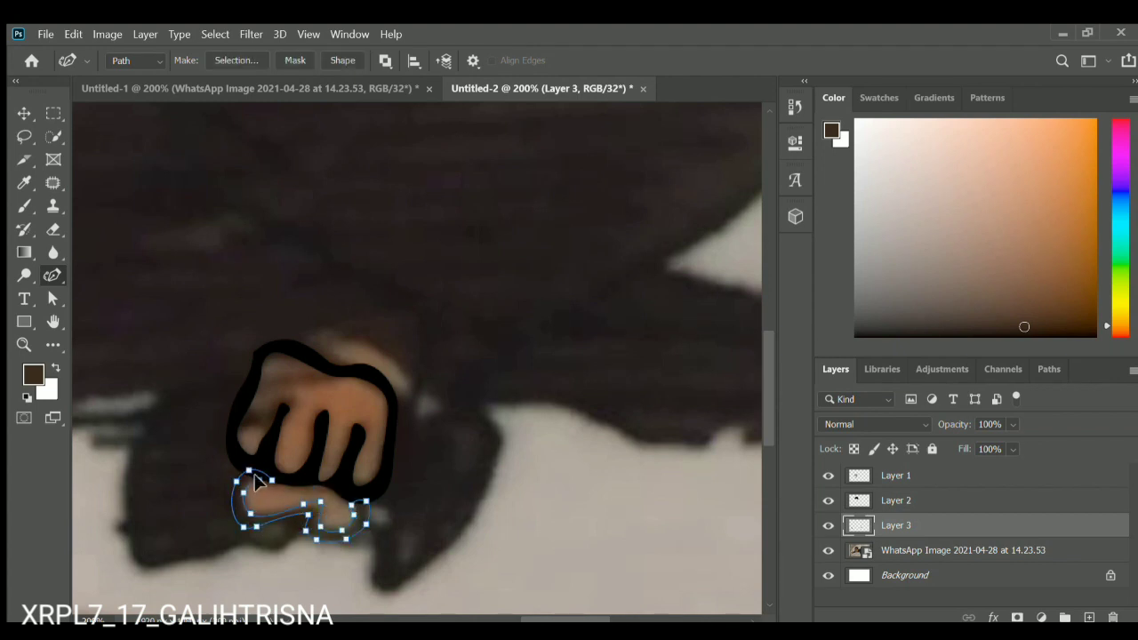
{"action": "key", "text": "i"}
{"action": "key", "text": "Return"}
Trace the inner edge of the back of the hand above the fist with the Curvature Pen.
{"action": "key", "text": "v"}
{"action": "key", "text": "alt+bracketleft"}
{"action": "scroll", "coordinate": [478, 348], "scroll_direction": "down", "scroll_amount": 1}
{"action": "key", "text": "p"}
{"action": "left_click_drag", "start_coordinate": [309, 303], "coordinate": [331, 294]}
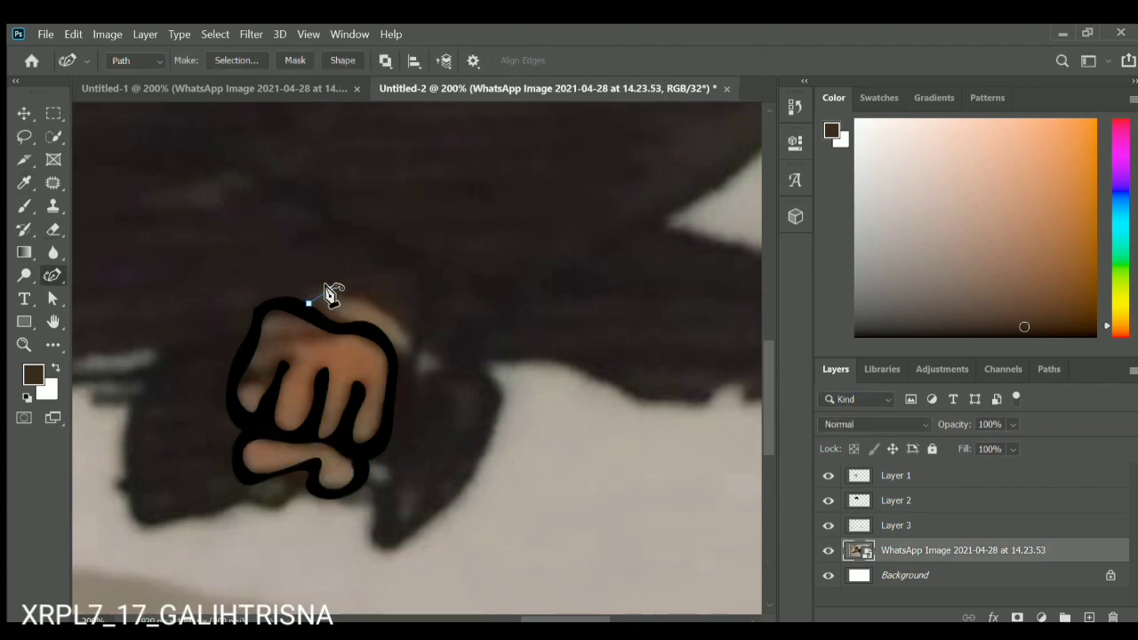
{"action": "left_click", "coordinate": [321, 290]}
{"action": "left_click", "coordinate": [344, 296]}
{"action": "left_click", "coordinate": [367, 298]}
{"action": "left_click", "coordinate": [384, 308]}
Trace the outer edge of the back of the hand, close the path and fill it with black on Layer 3.
{"action": "left_click_drag", "start_coordinate": [414, 364], "coordinate": [404, 324]}
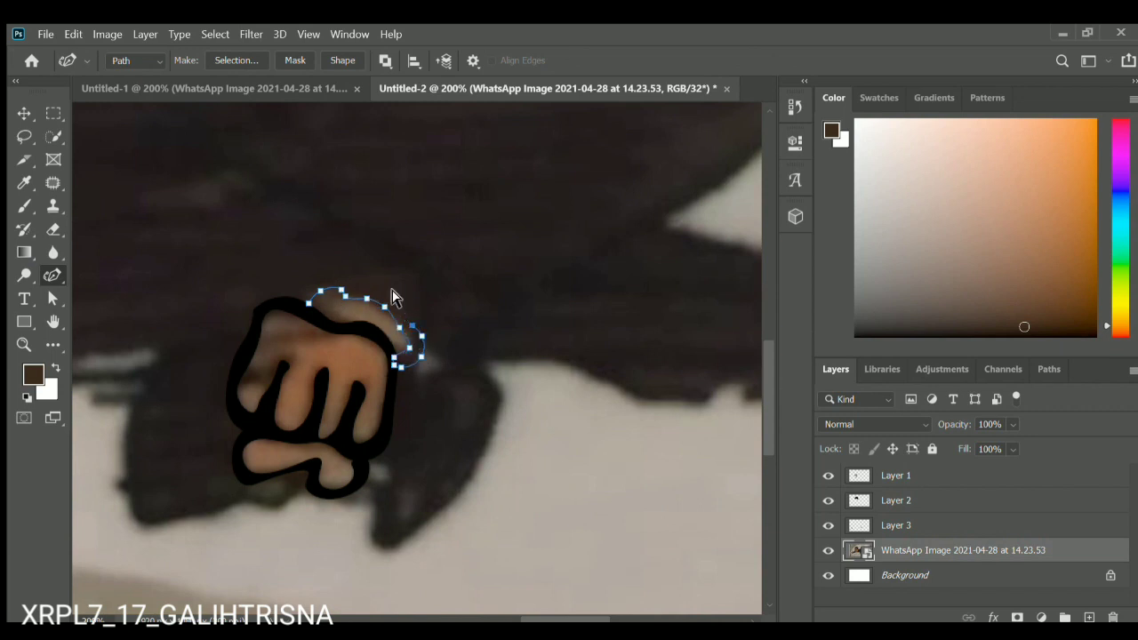
{"action": "left_click", "coordinate": [308, 303]}
{"action": "key", "text": "alt+bracketright"}
{"action": "key", "text": "Return"}
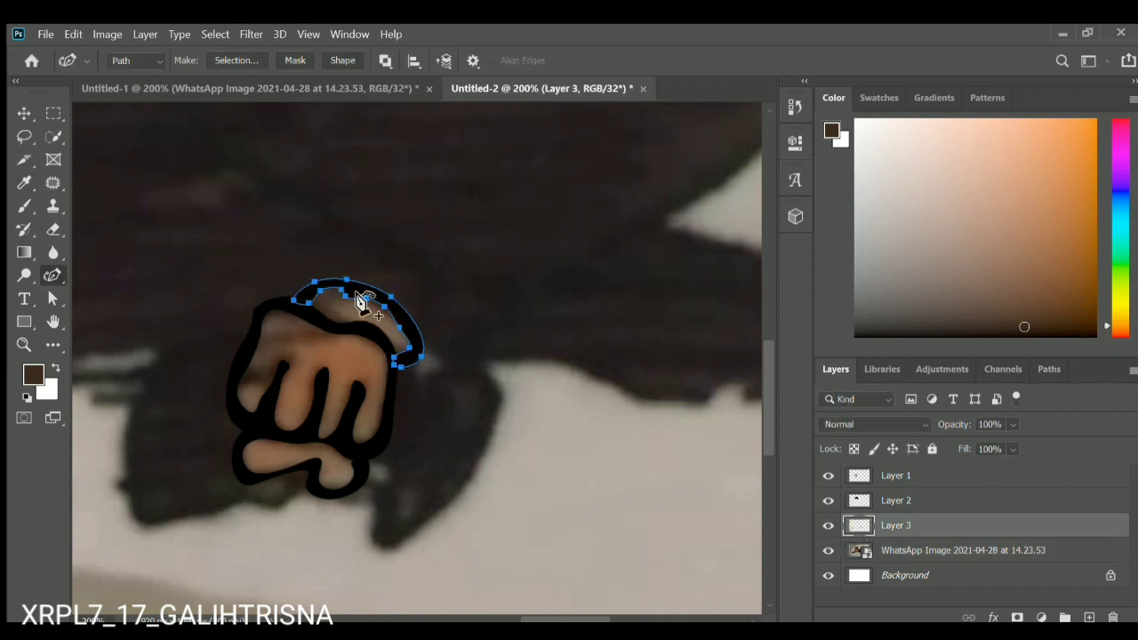
Add another new layer directly above the WhatsApp photo layer for the clothing.
{"action": "key", "text": "v"}
{"action": "key", "text": "alt+bracketleft"}
{"action": "scroll", "coordinate": [618, 607], "scroll_direction": "right", "scroll_amount": 1}
{"action": "scroll", "coordinate": [503, 599], "scroll_direction": "up", "scroll_amount": 5}
{"action": "scroll", "coordinate": [525, 595], "scroll_direction": "right", "scroll_amount": 2}
{"action": "key", "text": "ctrl+shift+alt+n"}
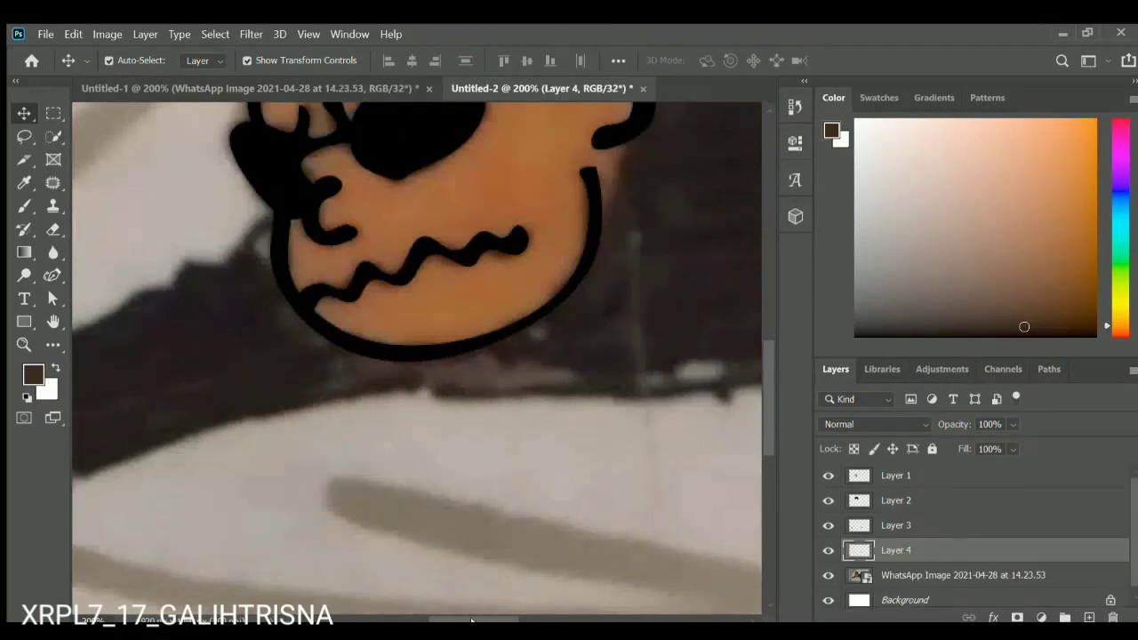
Trace the outstretched arm's upper sleeve edge from the chin to the cuff and around the wrist opening with the Curvature Pen.
{"action": "scroll", "coordinate": [526, 595], "scroll_direction": "left", "scroll_amount": 2}
{"action": "key", "text": "p"}
{"action": "left_click", "coordinate": [498, 211]}
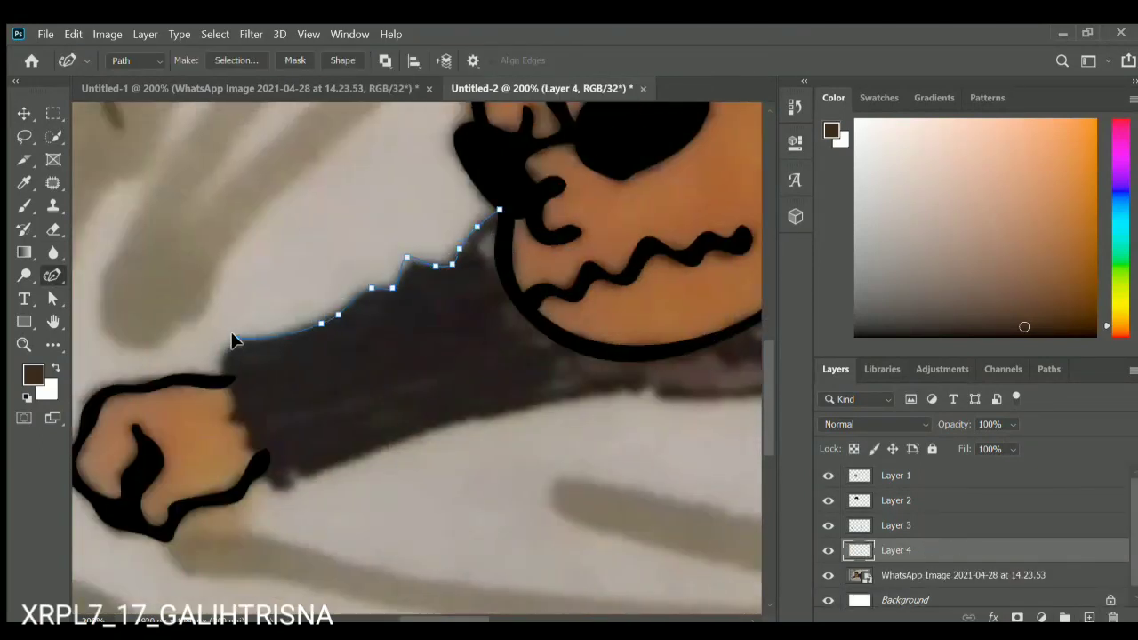
{"action": "left_click", "coordinate": [234, 395]}
{"action": "left_click", "coordinate": [230, 415]}
{"action": "left_click", "coordinate": [243, 424]}
{"action": "left_click", "coordinate": [247, 443]}
{"action": "left_click", "coordinate": [268, 480]}
{"action": "left_click", "coordinate": [278, 491]}
{"action": "left_click", "coordinate": [289, 469]}
{"action": "left_click", "coordinate": [297, 482]}
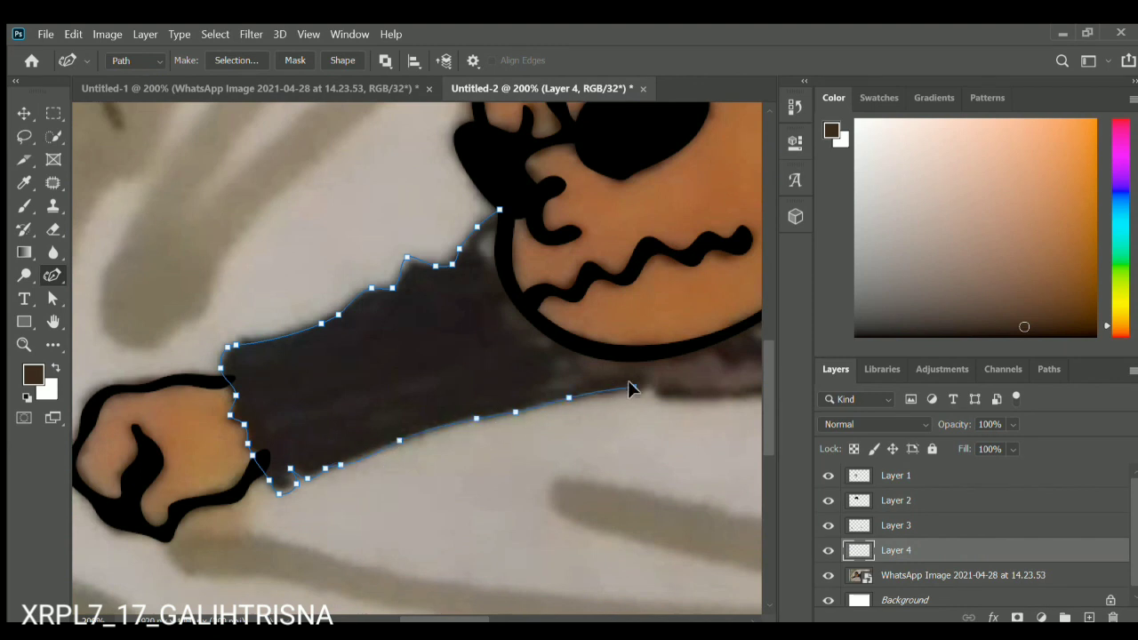
Continue the path along the sleeve's lower edge and beneath the chin to the bent arm.
{"action": "left_click", "coordinate": [629, 388]}
{"action": "scroll", "coordinate": [496, 600], "scroll_direction": "right", "scroll_amount": 3}
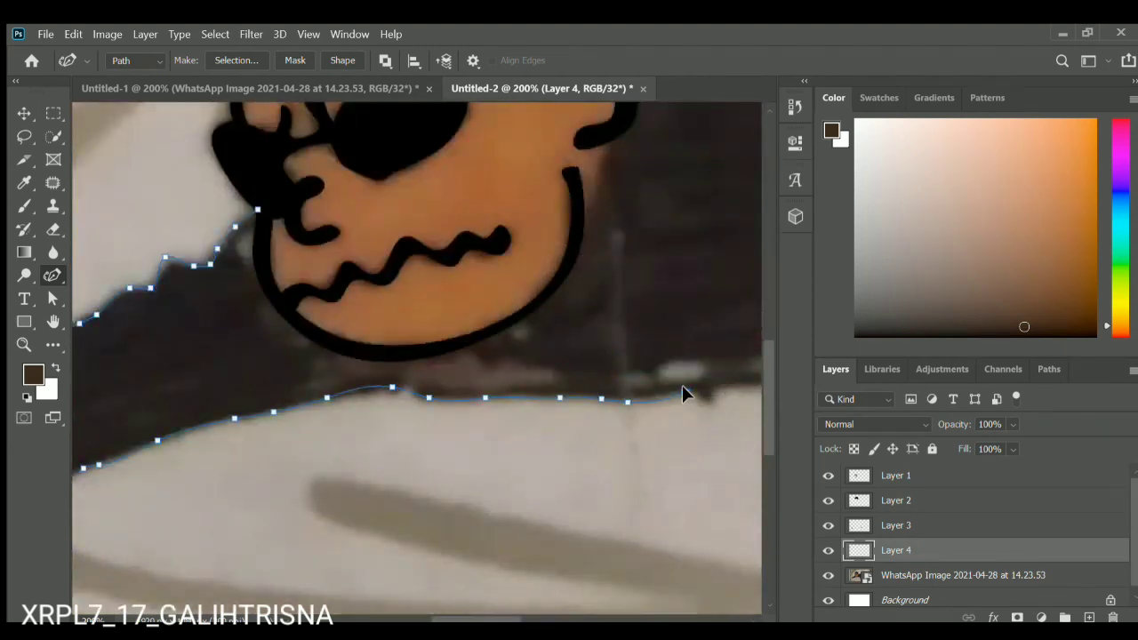
{"action": "scroll", "coordinate": [551, 392], "scroll_direction": "right", "scroll_amount": 4}
{"action": "left_click", "coordinate": [394, 387]}
{"action": "left_click", "coordinate": [435, 378]}
{"action": "left_click", "coordinate": [459, 370]}
{"action": "scroll", "coordinate": [458, 382], "scroll_direction": "left", "scroll_amount": 4}
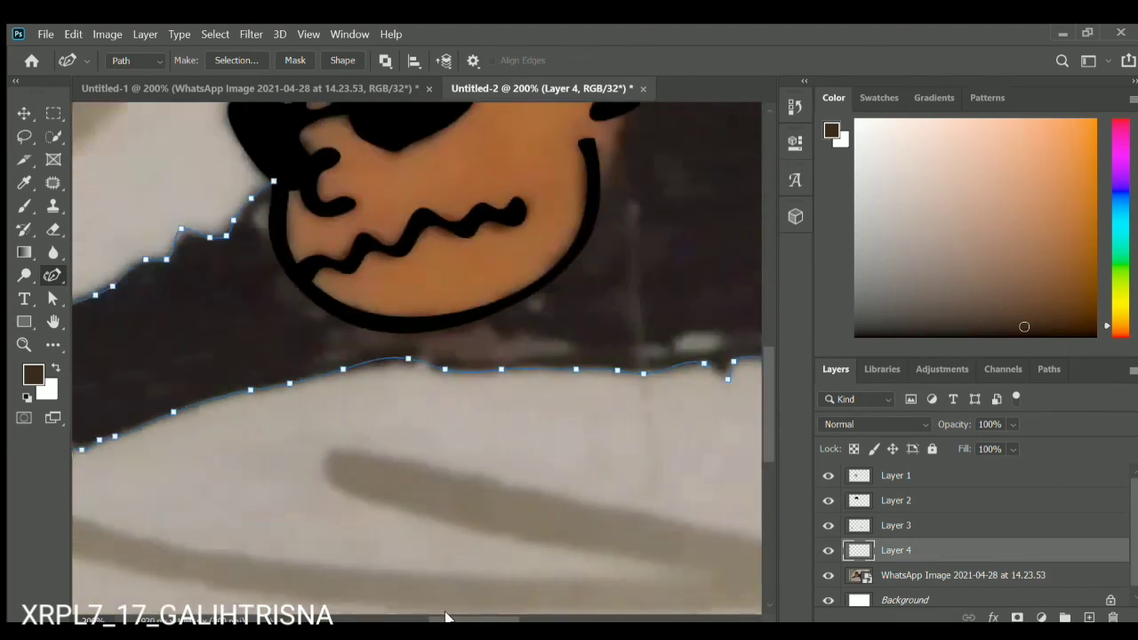
{"action": "scroll", "coordinate": [689, 345], "scroll_direction": "right", "scroll_amount": 1}
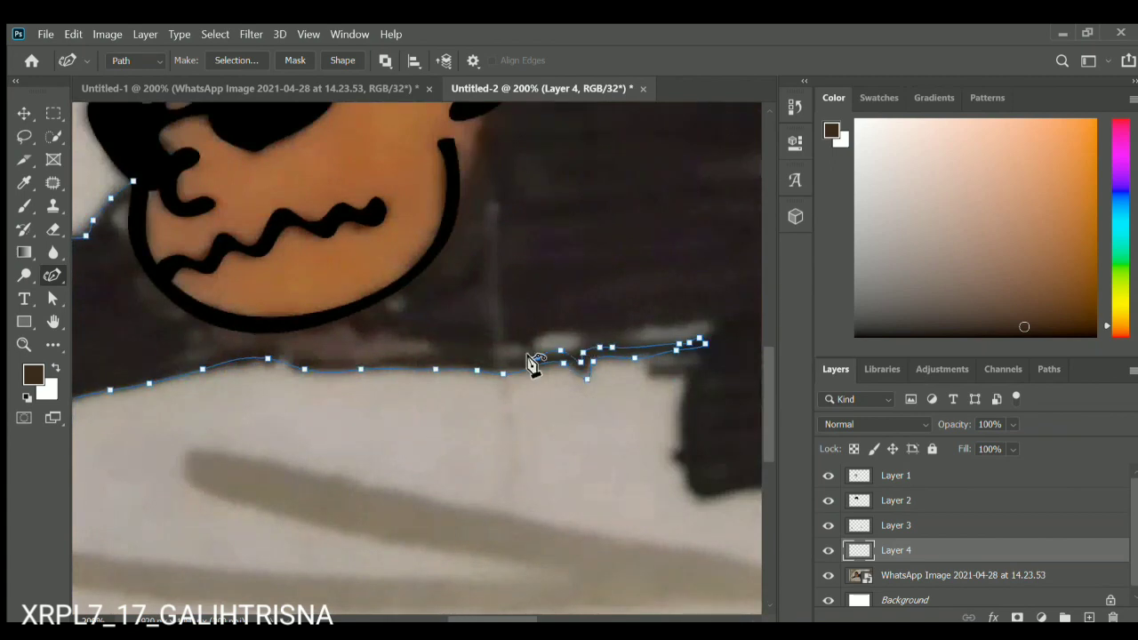
Trace the inner edge back along the sleeve and cuff, close the path at the chin and fill it with black.
{"action": "scroll", "coordinate": [287, 356], "scroll_direction": "left", "scroll_amount": 5}
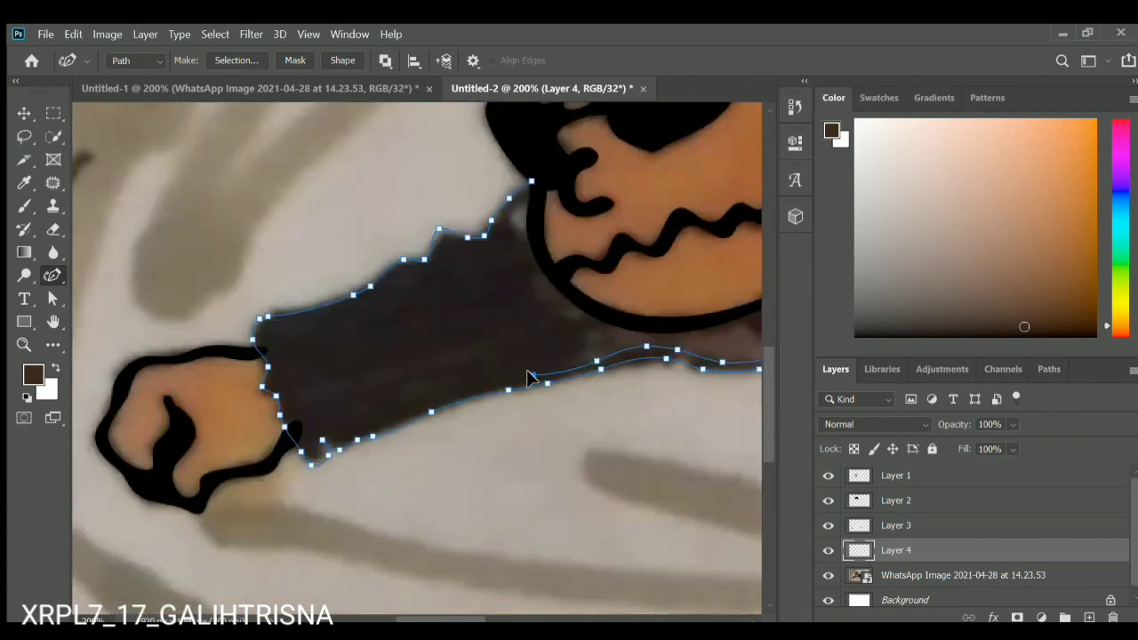
{"action": "left_click", "coordinate": [451, 394]}
{"action": "left_click", "coordinate": [397, 417]}
{"action": "left_click", "coordinate": [343, 436]}
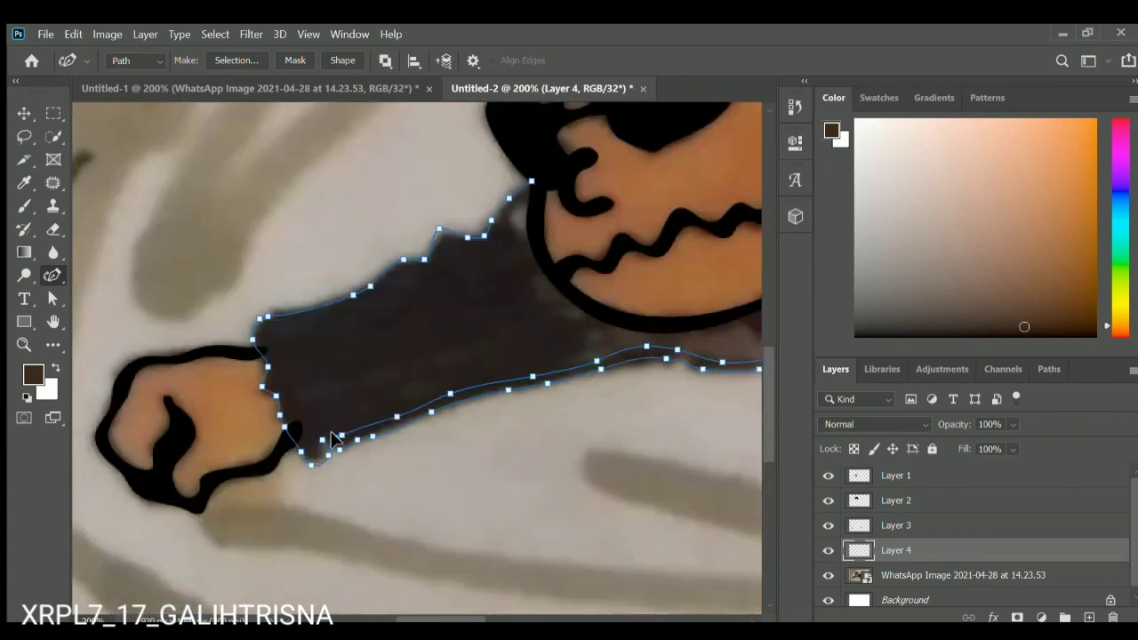
{"action": "left_click", "coordinate": [287, 396]}
{"action": "left_click", "coordinate": [281, 366]}
{"action": "left_click_drag", "start_coordinate": [381, 291], "coordinate": [467, 262]}
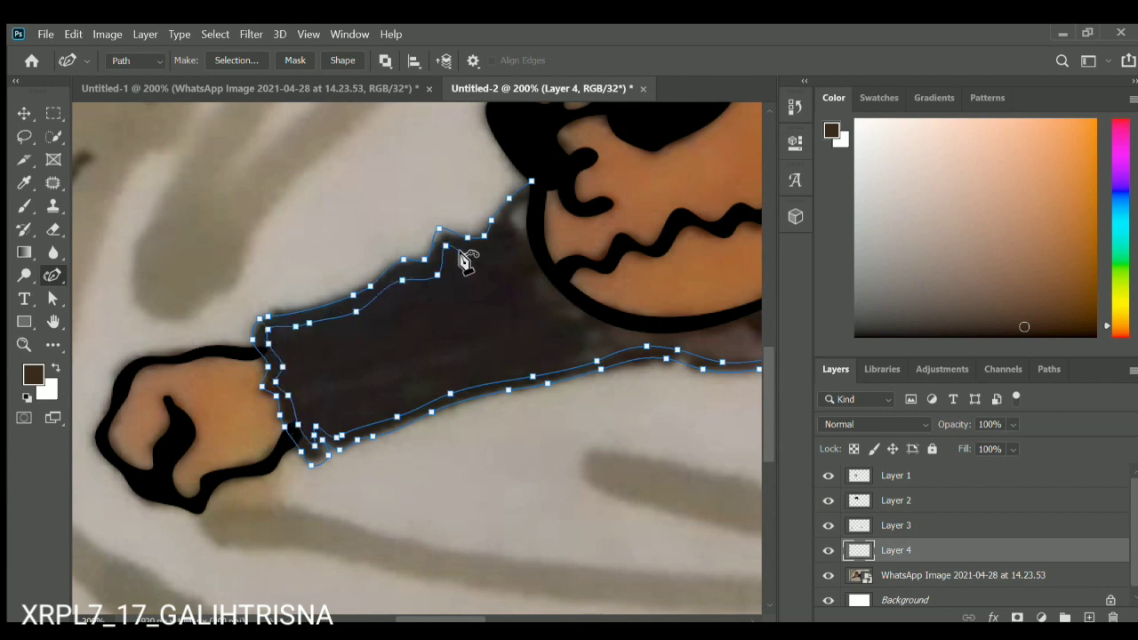
{"action": "left_click", "coordinate": [530, 182]}
Trace the collar curve below the ear and the bent arm's sleeve outline as closed paths and fill both with black.
{"action": "mouse_move", "coordinate": [442, 620]}
{"action": "left_mouse_down"}
{"action": "mouse_move", "coordinate": [524, 622]}
{"action": "mouse_move", "coordinate": [485, 623]}
{"action": "left_mouse_up"}
{"action": "mouse_move", "coordinate": [428, 120]}
{"action": "left_mouse_down"}
{"action": "mouse_move", "coordinate": [453, 206]}
{"action": "mouse_move", "coordinate": [389, 299]}
{"action": "mouse_move", "coordinate": [338, 331]}
{"action": "left_mouse_up"}
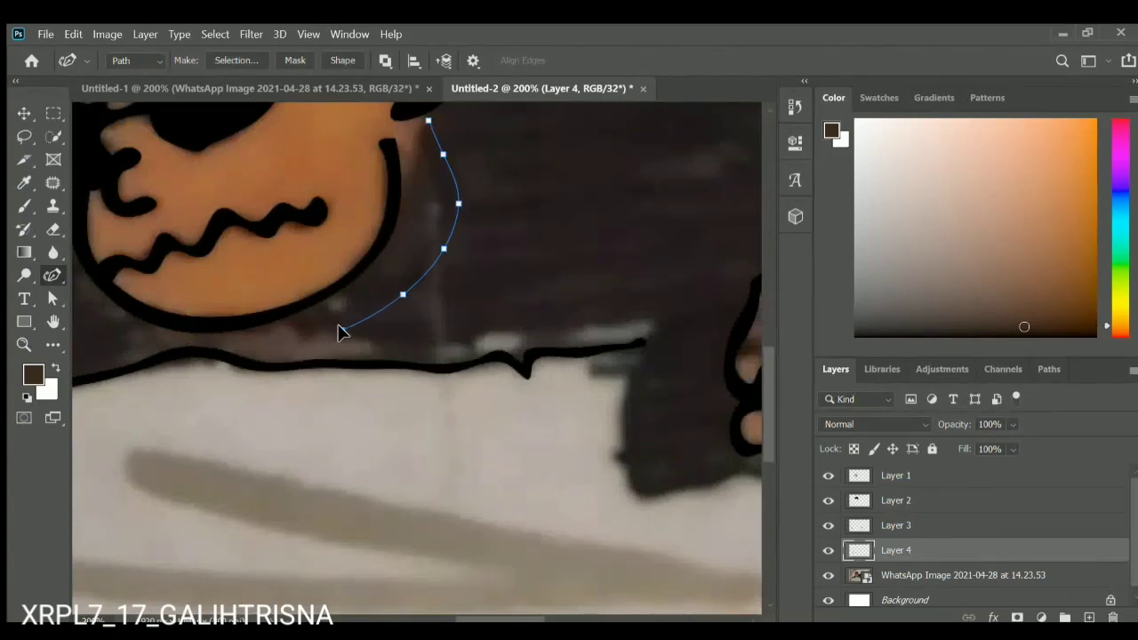
{"action": "left_click", "coordinate": [428, 121]}
{"action": "mouse_move", "coordinate": [419, 131]}
{"action": "left_mouse_down"}
{"action": "mouse_move", "coordinate": [287, 322]}
{"action": "mouse_move", "coordinate": [439, 216]}
{"action": "mouse_move", "coordinate": [418, 130]}
{"action": "left_mouse_up"}
{"action": "key", "text": "Delete"}
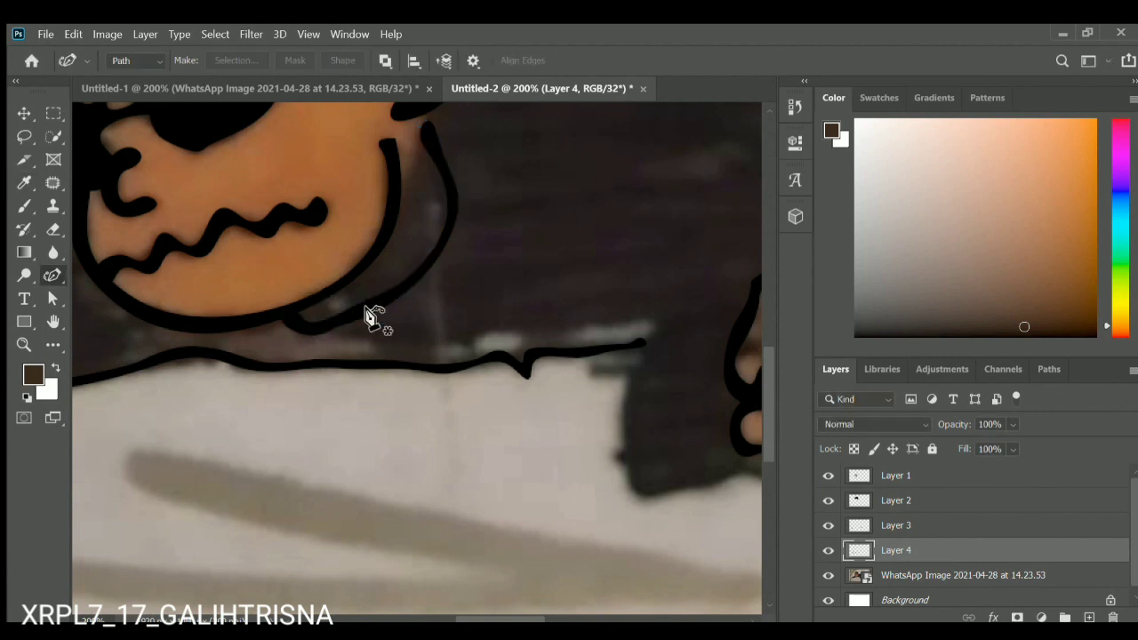
{"action": "scroll", "coordinate": [371, 318], "scroll_direction": "up", "scroll_amount": 1}
{"action": "mouse_move", "coordinate": [314, 323]}
{"action": "left_mouse_down"}
{"action": "mouse_move", "coordinate": [416, 326]}
{"action": "mouse_move", "coordinate": [582, 311]}
{"action": "mouse_move", "coordinate": [658, 354]}
{"action": "mouse_move", "coordinate": [631, 436]}
{"action": "mouse_move", "coordinate": [734, 468]}
{"action": "mouse_move", "coordinate": [658, 504]}
{"action": "mouse_move", "coordinate": [621, 496]}
{"action": "mouse_move", "coordinate": [627, 391]}
{"action": "mouse_move", "coordinate": [624, 478]}
{"action": "mouse_move", "coordinate": [615, 455]}
{"action": "mouse_move", "coordinate": [634, 370]}
{"action": "mouse_move", "coordinate": [616, 442]}
{"action": "mouse_move", "coordinate": [643, 328]}
{"action": "mouse_move", "coordinate": [373, 351]}
{"action": "mouse_move", "coordinate": [296, 331]}
{"action": "mouse_move", "coordinate": [361, 328]}
{"action": "left_mouse_up"}
Trace the outer edge of the shoulder line from behind the ear down toward the fist with the Curvature Pen.
{"action": "key", "text": "z"}
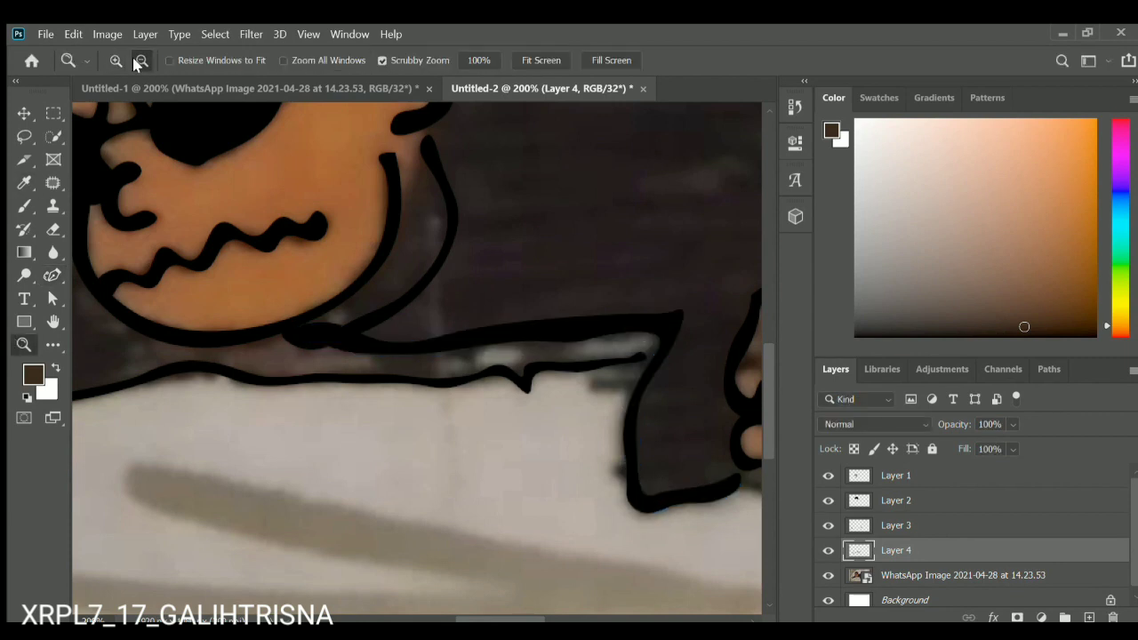
{"action": "left_click", "coordinate": [356, 186], "text": "alt"}
{"action": "left_click", "coordinate": [365, 338]}
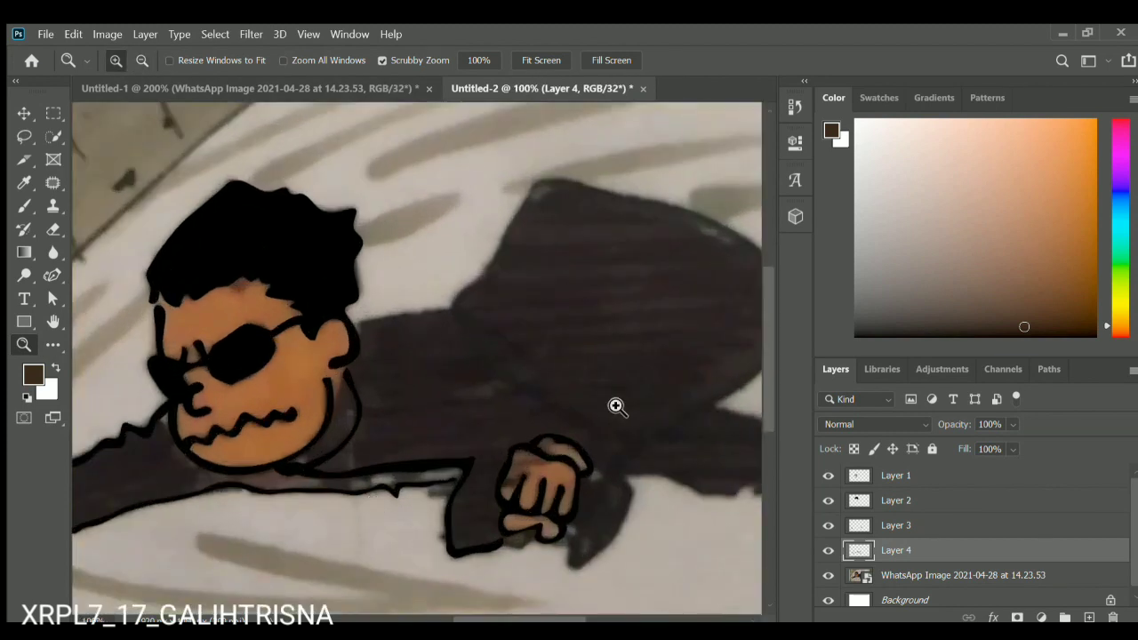
{"action": "left_click", "coordinate": [387, 382]}
{"action": "key", "text": "p"}
{"action": "left_click", "coordinate": [298, 311]}
{"action": "left_click", "coordinate": [388, 287]}
{"action": "left_click", "coordinate": [501, 282]}
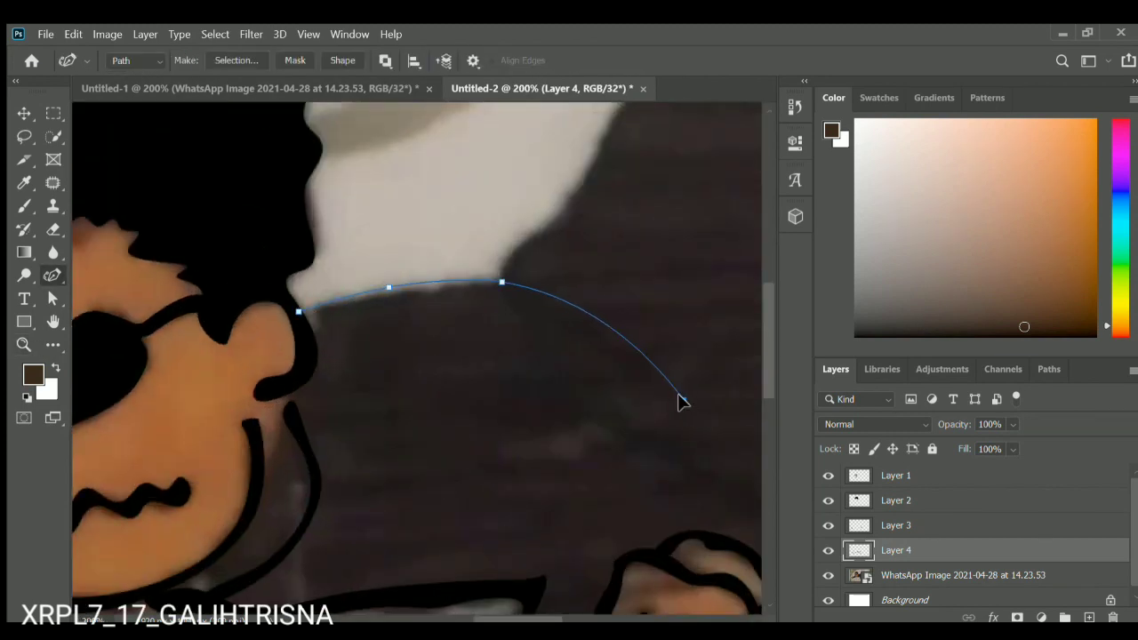
{"action": "left_click", "coordinate": [683, 401]}
{"action": "left_click", "coordinate": [696, 426]}
{"action": "left_click", "coordinate": [704, 467]}
Trace the shoulder line's inner edge back to the ear, close the path and fill it with black.
{"action": "left_click", "coordinate": [691, 466]}
{"action": "left_click", "coordinate": [680, 457]}
{"action": "left_click", "coordinate": [675, 420]}
{"action": "left_click", "coordinate": [631, 373]}
{"action": "left_click", "coordinate": [502, 305]}
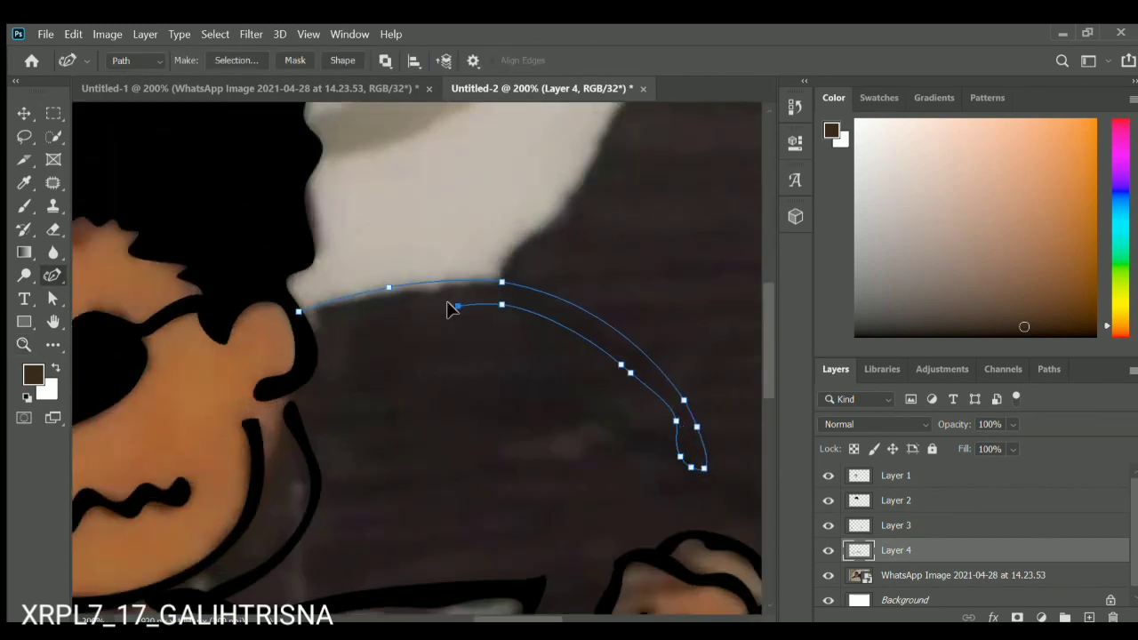
{"action": "left_click", "coordinate": [400, 308]}
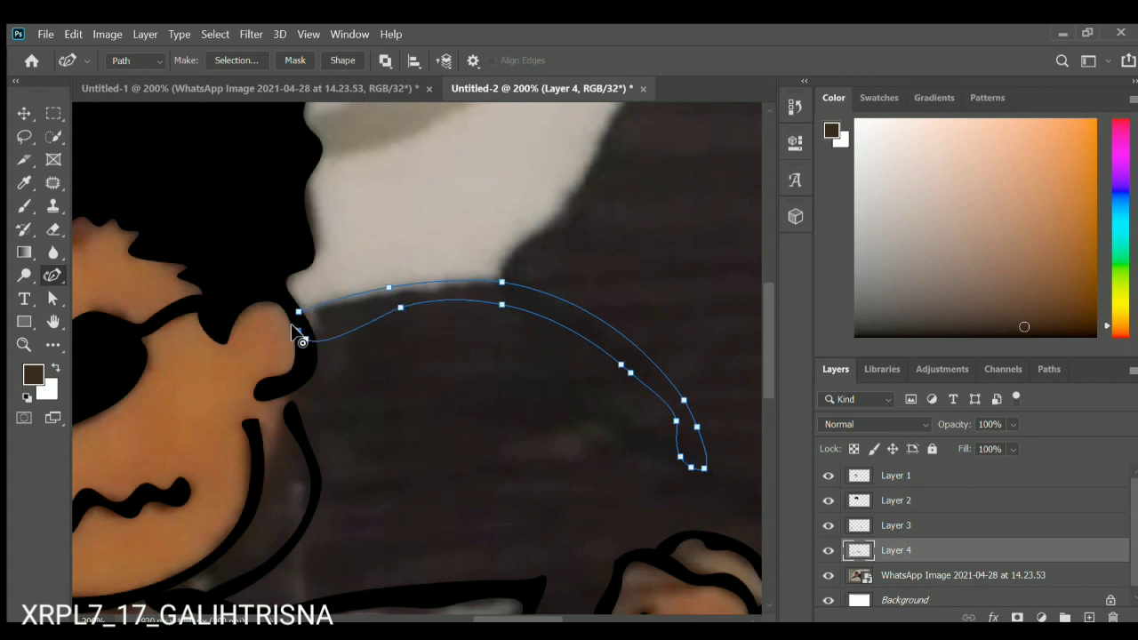
{"action": "left_click", "coordinate": [298, 311]}
{"action": "key", "text": "ctrl+Return"}
{"action": "key", "text": "alt+BackSpace"}
{"action": "key", "text": "ctrl+d"}
Trace one edge of the torso line from inside the shoulder past the fist and curving back to the hand.
{"action": "left_click_drag", "start_coordinate": [592, 495], "coordinate": [394, 409]}
{"action": "left_click", "coordinate": [298, 250]}
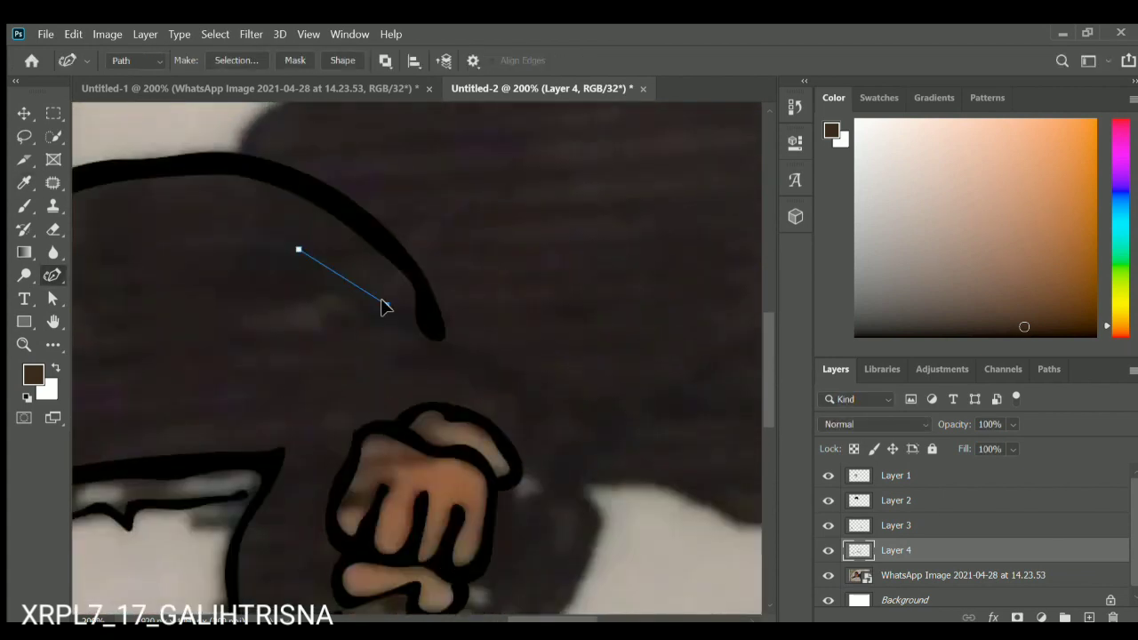
{"action": "left_click", "coordinate": [390, 307]}
{"action": "left_click", "coordinate": [486, 361]}
{"action": "left_click", "coordinate": [602, 398]}
{"action": "left_click", "coordinate": [628, 430]}
{"action": "left_click", "coordinate": [618, 472]}
{"action": "left_click", "coordinate": [575, 491]}
{"action": "scroll", "coordinate": [569, 494], "scroll_direction": "down", "scroll_amount": 2}
{"action": "left_click", "coordinate": [500, 405]}
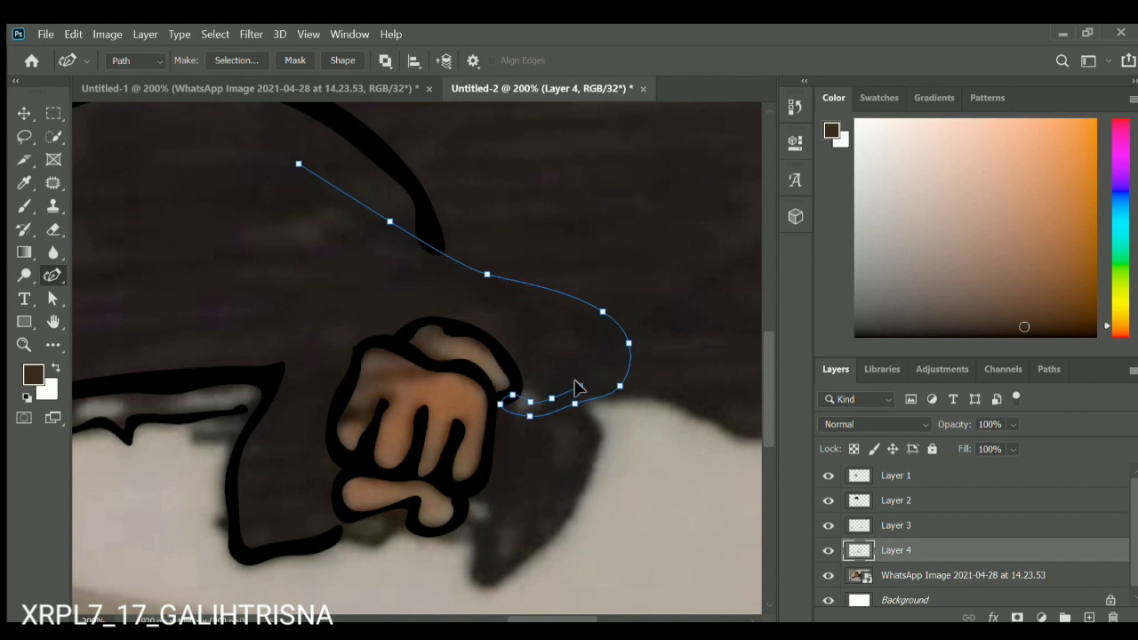
Trace the torso line's second edge back inside the shoulder, close the path and fill it with black.
{"action": "left_click", "coordinate": [482, 289]}
{"action": "scroll", "coordinate": [471, 302], "scroll_direction": "up", "scroll_amount": 3}
{"action": "left_click", "coordinate": [388, 367]}
{"action": "left_click", "coordinate": [292, 309]}
{"action": "mouse_move", "coordinate": [582, 619]}
{"action": "left_mouse_down"}
{"action": "mouse_move", "coordinate": [530, 619]}
{"action": "mouse_move", "coordinate": [591, 619]}
{"action": "left_mouse_up"}
{"action": "left_click", "coordinate": [469, 288]}
{"action": "left_click", "coordinate": [413, 288]}
{"action": "left_click", "coordinate": [464, 274]}
{"action": "left_click", "coordinate": [530, 292]}
{"action": "key", "text": "alt+BackSpace"}
{"action": "key", "text": "Return"}
Trace the cape's outer edge from the shoulder line up toward its top corner.
{"action": "scroll", "coordinate": [600, 356], "scroll_direction": "down", "scroll_amount": 3}
{"action": "scroll", "coordinate": [444, 498], "scroll_direction": "up", "scroll_amount": 4}
{"action": "scroll", "coordinate": [534, 427], "scroll_direction": "up", "scroll_amount": 5}
{"action": "left_click", "coordinate": [364, 386]}
{"action": "left_click", "coordinate": [383, 352]}
{"action": "left_click", "coordinate": [431, 321]}
{"action": "left_click", "coordinate": [460, 256]}
{"action": "left_click", "coordinate": [487, 220]}
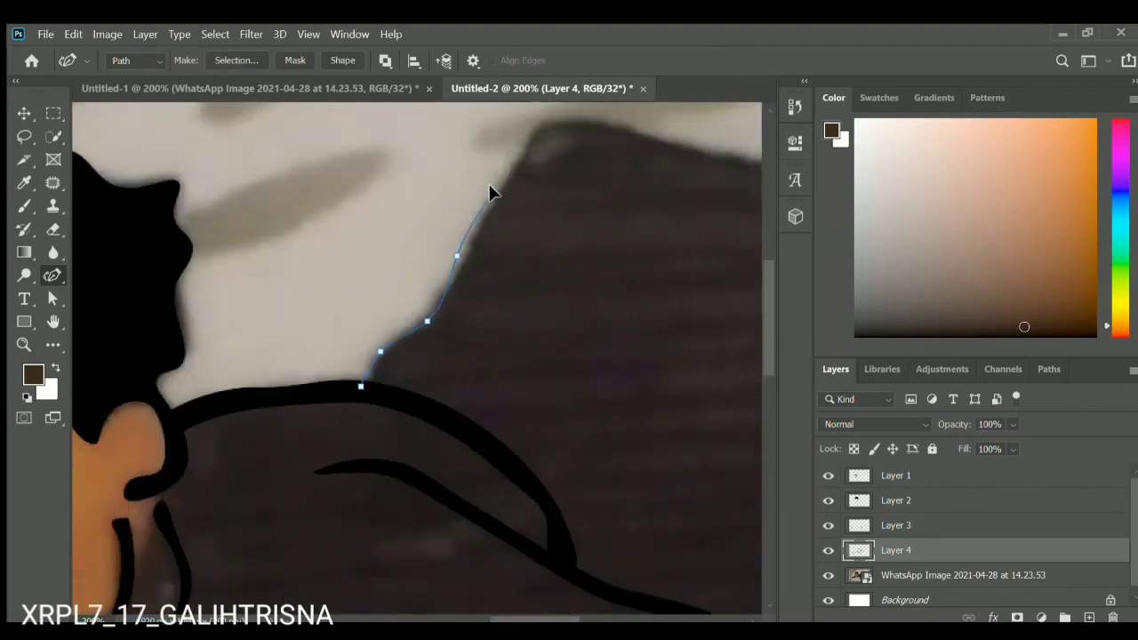
{"action": "left_click", "coordinate": [516, 167]}
Continue the cape outline over the top corner and along the upper edge, around the pointed far tip.
{"action": "scroll", "coordinate": [524, 266], "scroll_direction": "right", "scroll_amount": 3}
{"action": "scroll", "coordinate": [498, 267], "scroll_direction": "up", "scroll_amount": 1}
{"action": "left_click", "coordinate": [389, 163]}
{"action": "left_click", "coordinate": [462, 177]}
{"action": "left_click", "coordinate": [579, 204]}
{"action": "left_click", "coordinate": [622, 210]}
{"action": "scroll", "coordinate": [533, 231], "scroll_direction": "right", "scroll_amount": 7}
{"action": "left_click", "coordinate": [278, 233]}
{"action": "left_click", "coordinate": [328, 259]}
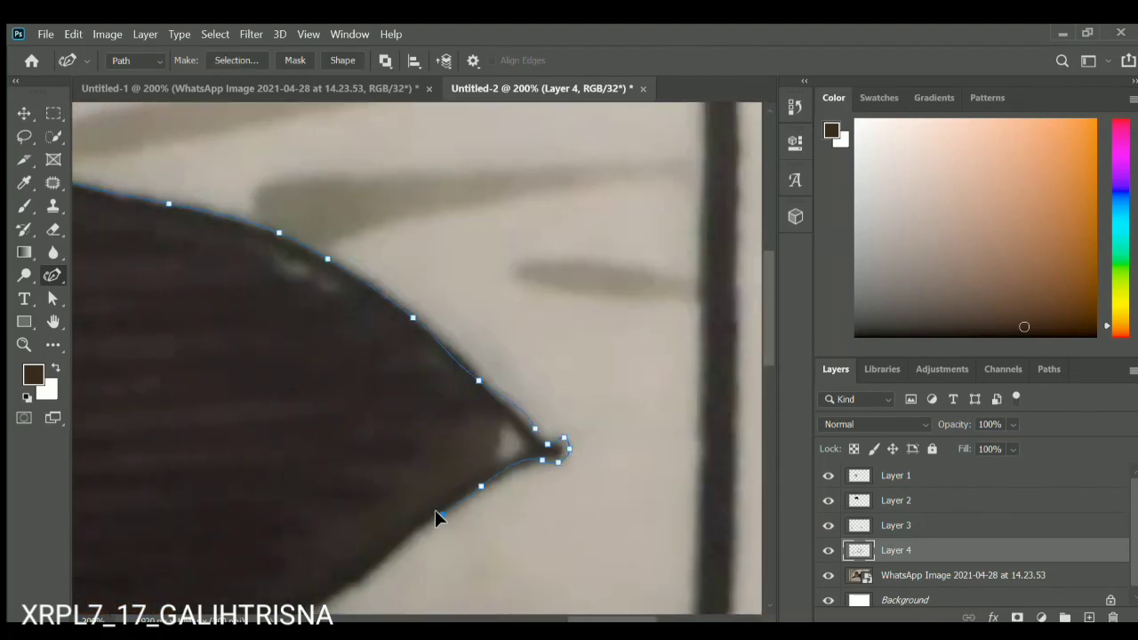
Continue the path down the cape's lower edge and round off its end near the torso line.
{"action": "scroll", "coordinate": [368, 567], "scroll_direction": "down", "scroll_amount": 3}
{"action": "left_click", "coordinate": [345, 477]}
{"action": "left_click", "coordinate": [301, 500]}
{"action": "scroll", "coordinate": [290, 507], "scroll_direction": "down", "scroll_amount": 3}
{"action": "left_click", "coordinate": [229, 417]}
{"action": "left_click", "coordinate": [206, 430]}
{"action": "left_click", "coordinate": [194, 441]}
{"action": "left_click", "coordinate": [175, 432]}
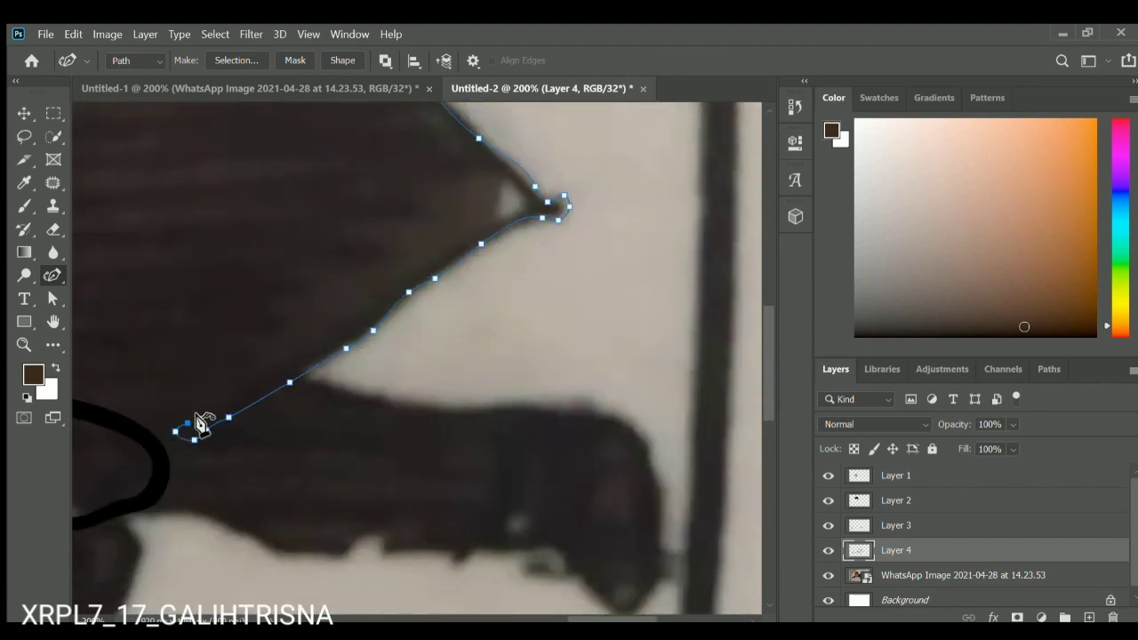
Trace the cape's inner edge back to the shoulder, close the path and fill it with black.
{"action": "scroll", "coordinate": [445, 258], "scroll_direction": "up", "scroll_amount": 3}
{"action": "scroll", "coordinate": [436, 178], "scroll_direction": "left", "scroll_amount": 5}
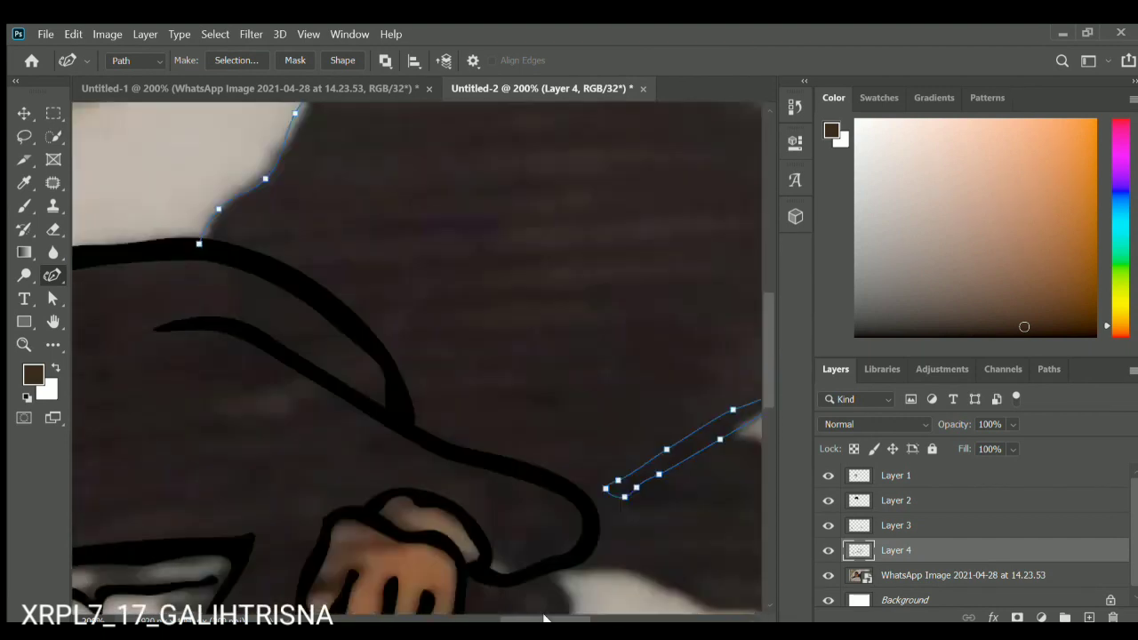
{"action": "scroll", "coordinate": [234, 186], "scroll_direction": "up", "scroll_amount": 2}
{"action": "scroll", "coordinate": [373, 401], "scroll_direction": "left", "scroll_amount": 5}
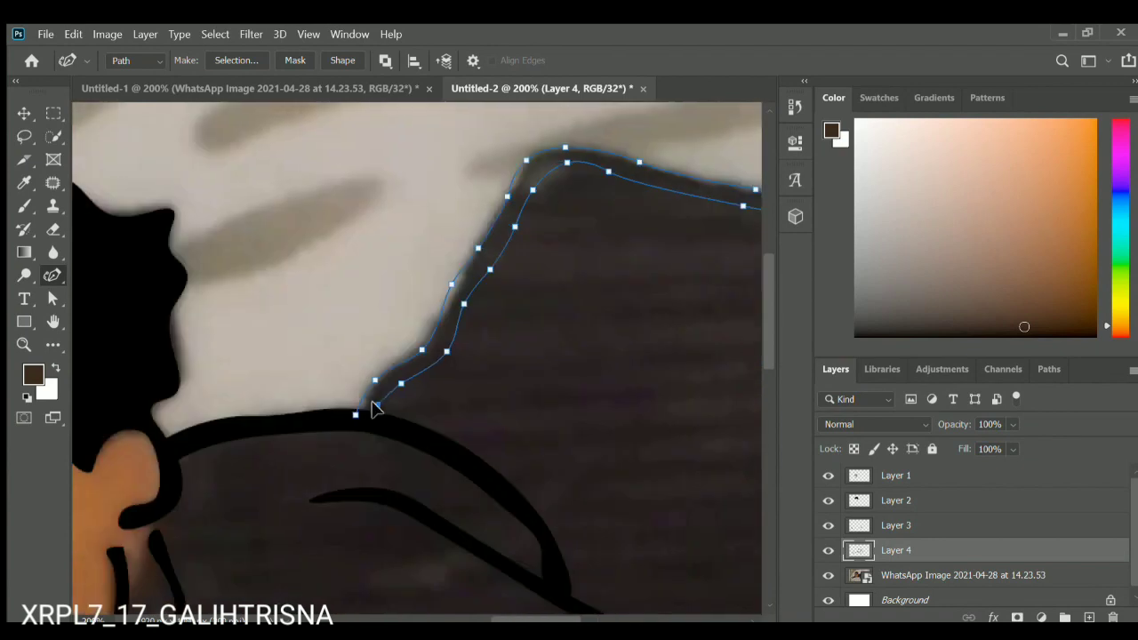
{"action": "scroll", "coordinate": [410, 332], "scroll_direction": "down", "scroll_amount": 5}
{"action": "scroll", "coordinate": [381, 351], "scroll_direction": "right", "scroll_amount": 3}
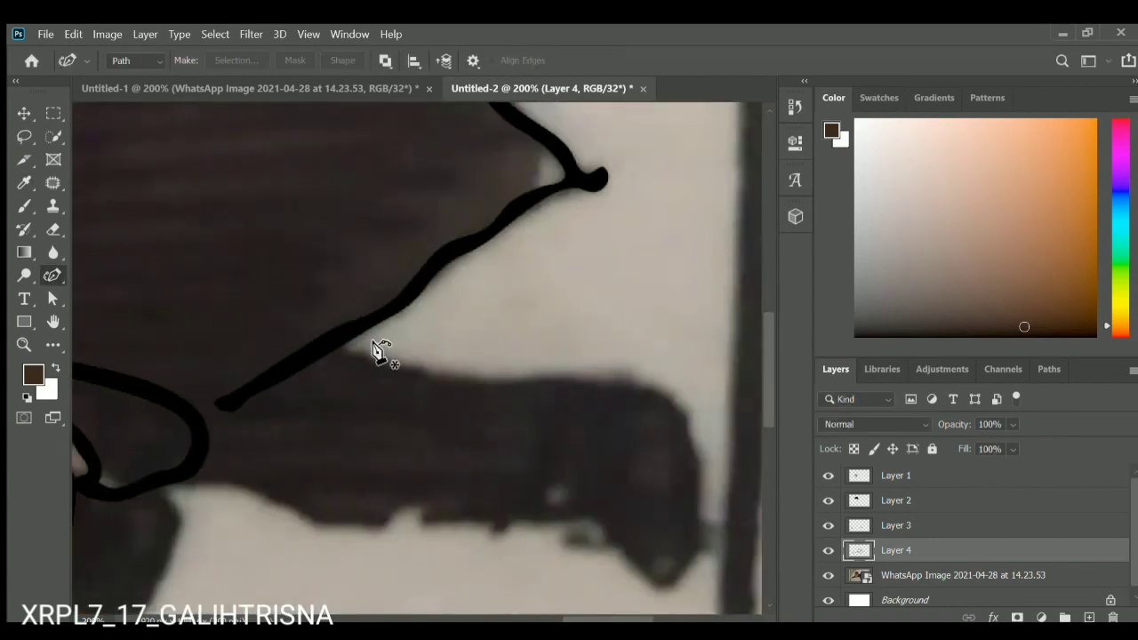
Trace the pointed cloth flap beside and below the fist as a closed path and fill it with black.
{"action": "scroll", "coordinate": [349, 445], "scroll_direction": "up", "scroll_amount": 3}
{"action": "scroll", "coordinate": [350, 447], "scroll_direction": "down", "scroll_amount": 3}
{"action": "scroll", "coordinate": [495, 444], "scroll_direction": "left", "scroll_amount": 5}
{"action": "scroll", "coordinate": [381, 386], "scroll_direction": "right", "scroll_amount": 3}
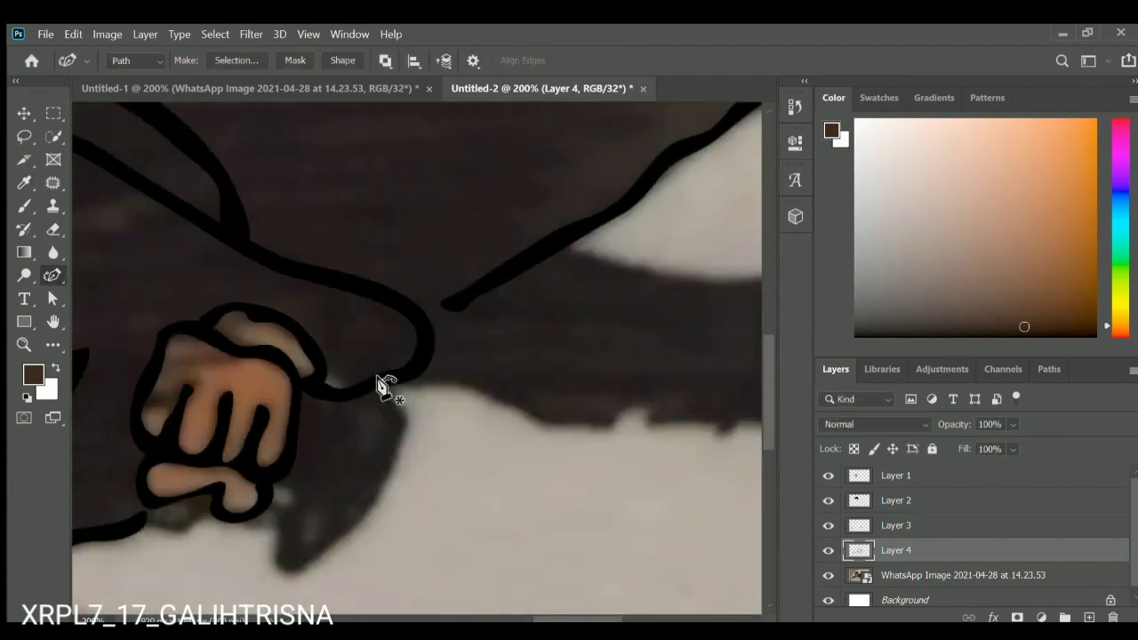
{"action": "left_click", "coordinate": [288, 570]}
{"action": "left_click", "coordinate": [269, 481]}
{"action": "left_click", "coordinate": [284, 514]}
{"action": "left_click", "coordinate": [348, 518]}
{"action": "left_click", "coordinate": [387, 447]}
{"action": "left_click", "coordinate": [383, 382]}
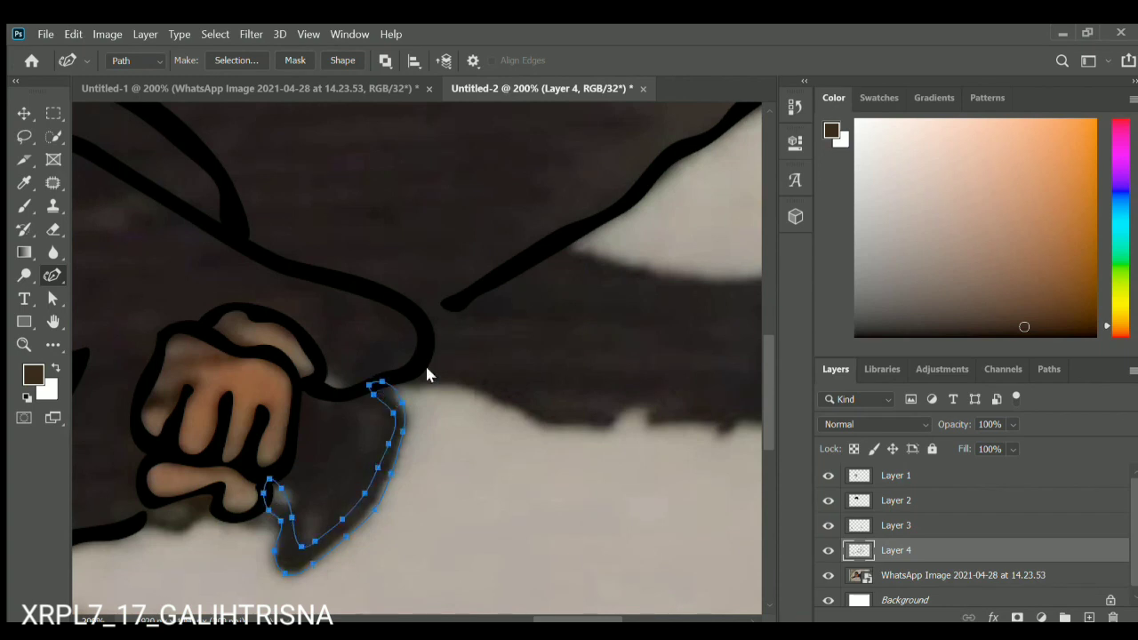
{"action": "left_click", "coordinate": [692, 159]}
{"action": "key", "text": "Return"}
Trace the leg's lower edge with two upright ankle stripes as one closed path and fill it with black.
{"action": "scroll", "coordinate": [400, 355], "scroll_direction": "left", "scroll_amount": 3}
{"action": "scroll", "coordinate": [267, 383], "scroll_direction": "right", "scroll_amount": 5}
{"action": "left_click", "coordinate": [122, 388]}
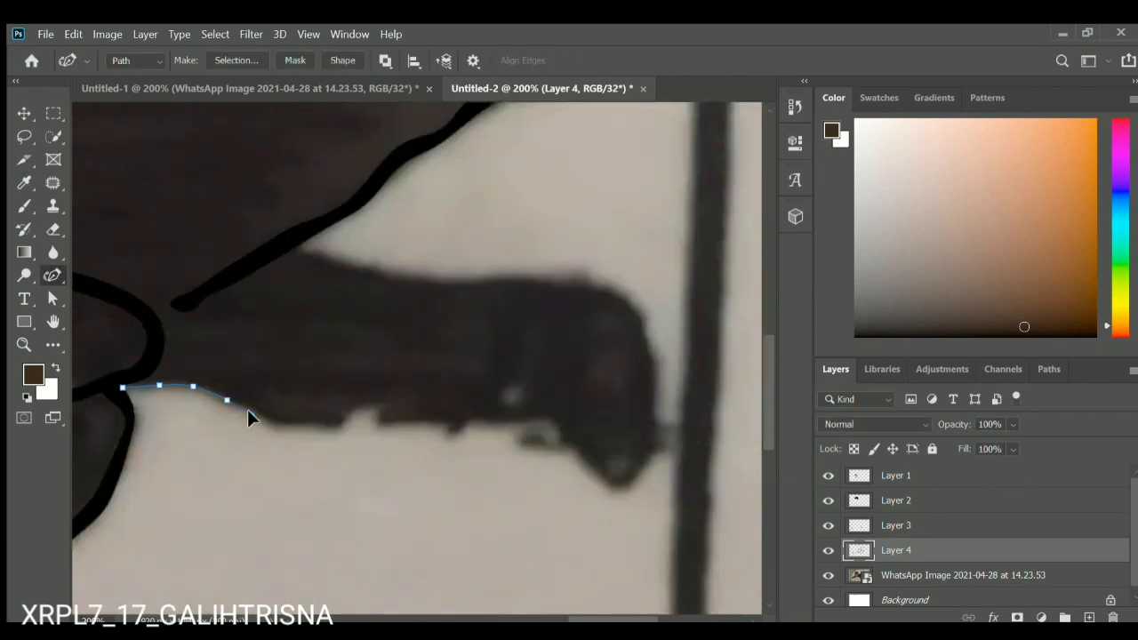
{"action": "mouse_move", "coordinate": [531, 419]}
{"action": "left_mouse_down"}
{"action": "mouse_move", "coordinate": [560, 421]}
{"action": "mouse_move", "coordinate": [574, 314]}
{"action": "mouse_move", "coordinate": [537, 316]}
{"action": "mouse_move", "coordinate": [525, 393]}
{"action": "mouse_move", "coordinate": [509, 304]}
{"action": "mouse_move", "coordinate": [485, 391]}
{"action": "left_mouse_up"}
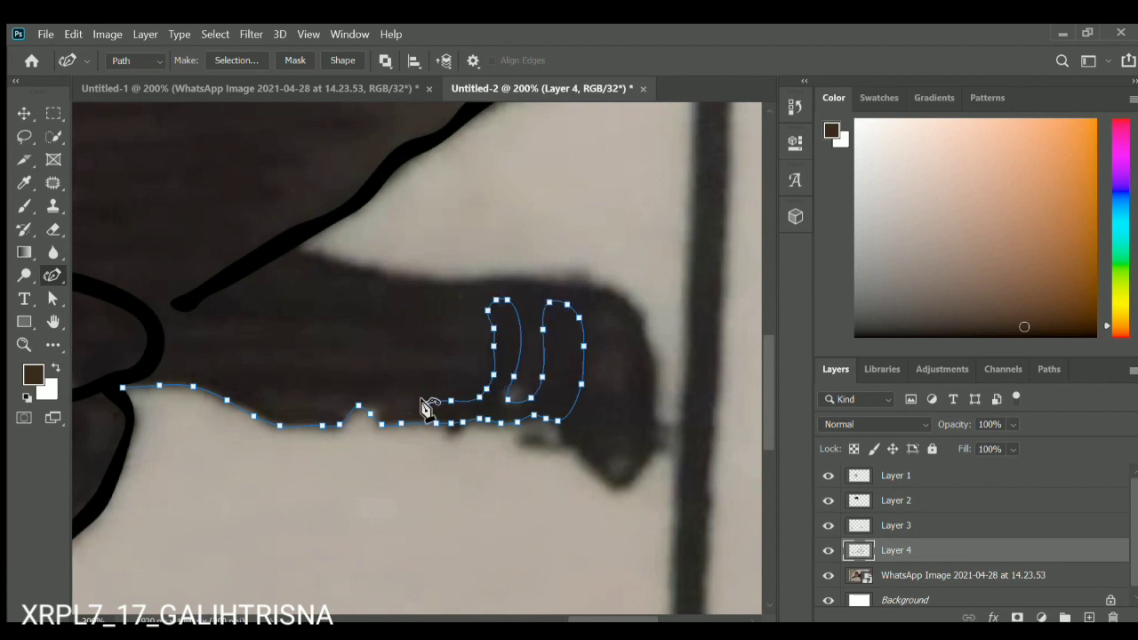
{"action": "left_click", "coordinate": [124, 388]}
{"action": "key", "text": "Return"}
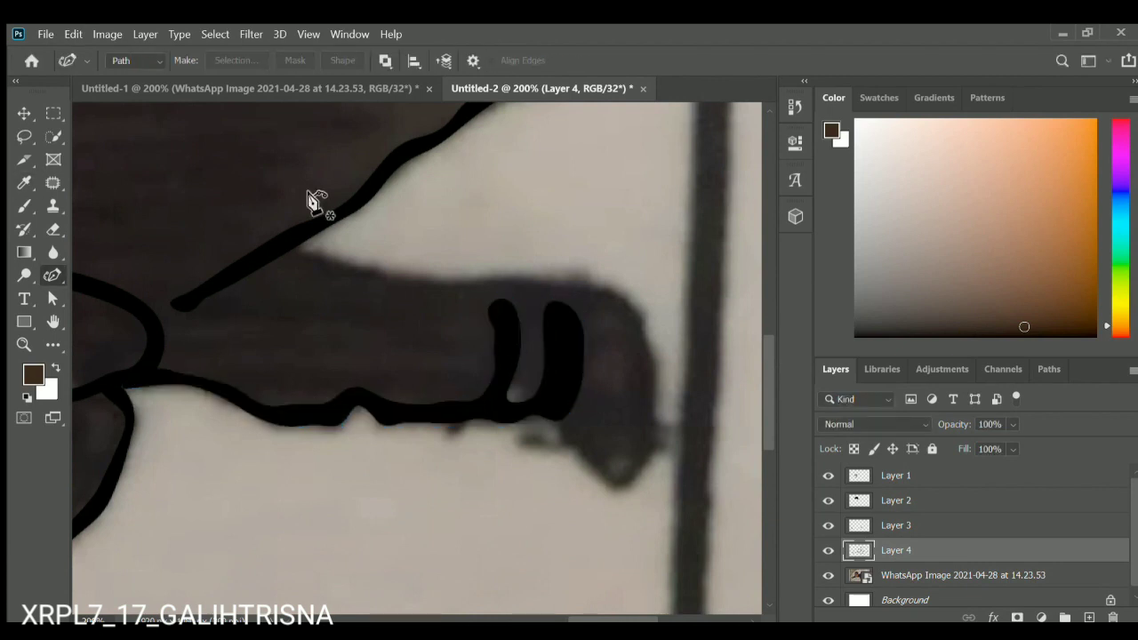
Trace the shoe and the leg's upper edge up to the cape as a closed path and fill it with black.
{"action": "left_click", "coordinate": [550, 417]}
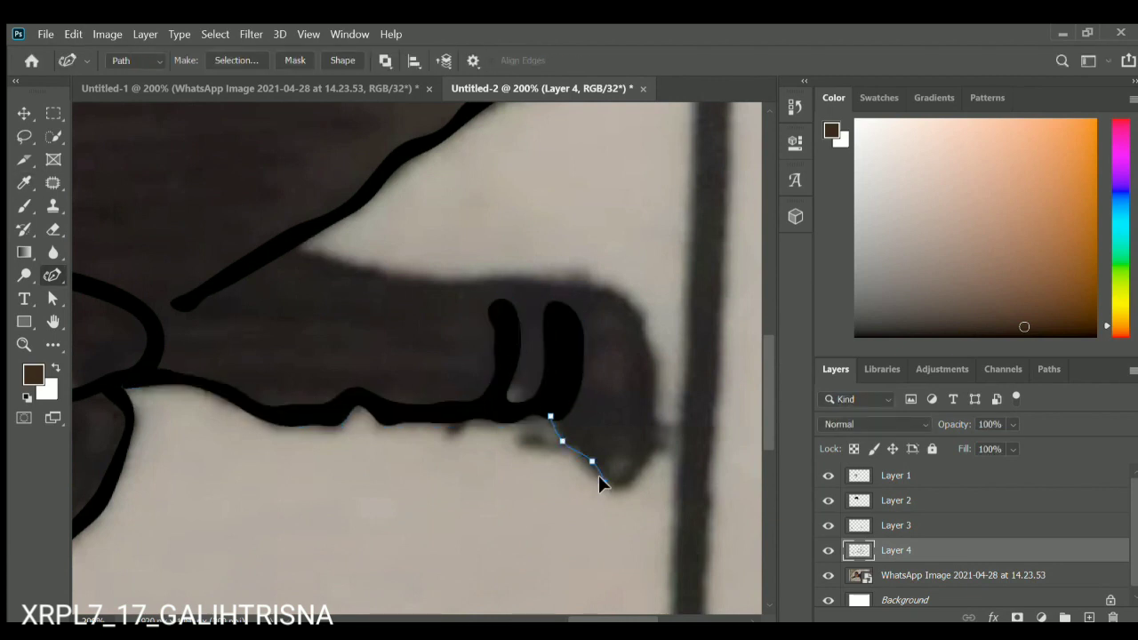
{"action": "left_click", "coordinate": [282, 252]}
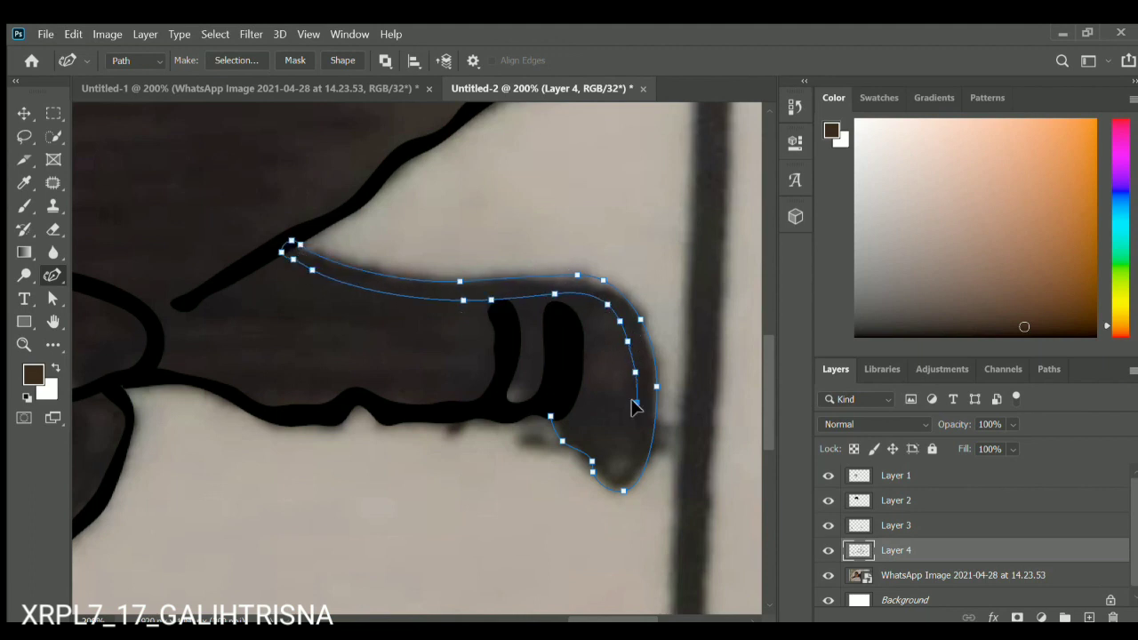
{"action": "left_click", "coordinate": [551, 416]}
{"action": "right_click", "coordinate": [550, 416]}
{"action": "left_click", "coordinate": [568, 244]}
{"action": "key", "text": "Return"}
{"action": "key", "text": "Return"}
Hide the WhatsApp photo layer so the complete line art can be checked on the white background.
{"action": "scroll", "coordinate": [613, 426], "scroll_direction": "up", "scroll_amount": 2}
{"action": "left_click_drag", "start_coordinate": [634, 619], "coordinate": [525, 618]}
{"action": "left_click", "coordinate": [24, 114]}
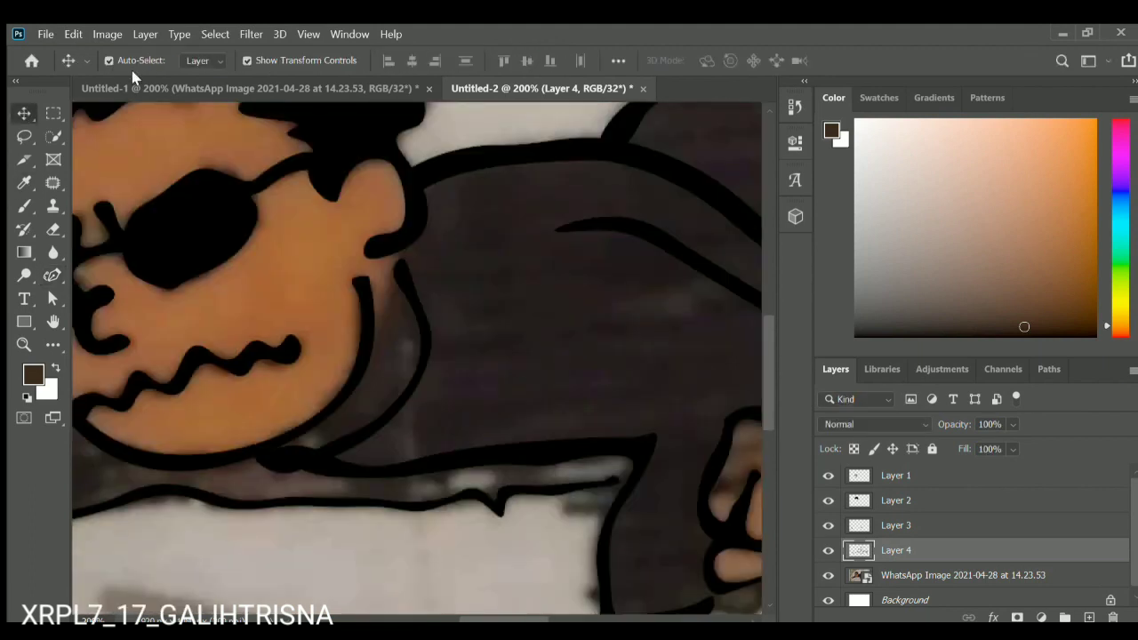
{"action": "left_click", "coordinate": [24, 345]}
{"action": "left_click", "coordinate": [236, 267]}
{"action": "left_click", "coordinate": [235, 267]}
{"action": "left_click", "coordinate": [235, 266]}
{"action": "left_click", "coordinate": [235, 267]}
{"action": "left_click", "coordinate": [24, 114]}
{"action": "left_click_drag", "start_coordinate": [569, 378], "coordinate": [653, 299]}
{"action": "left_click_drag", "start_coordinate": [561, 418], "coordinate": [369, 130]}
{"action": "key", "text": "Delete"}
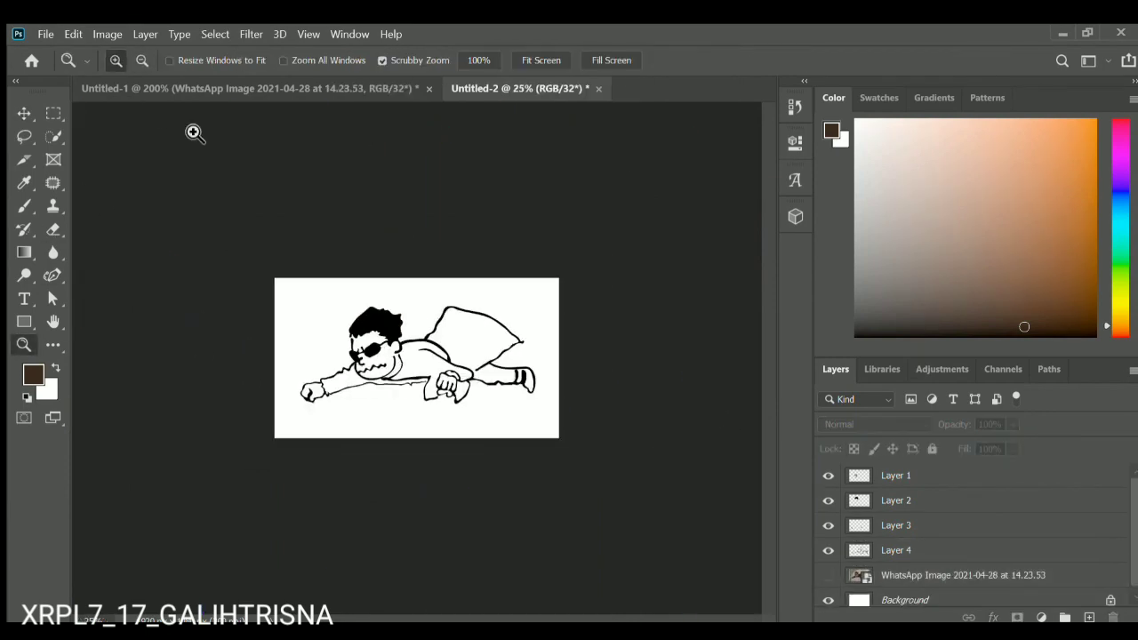